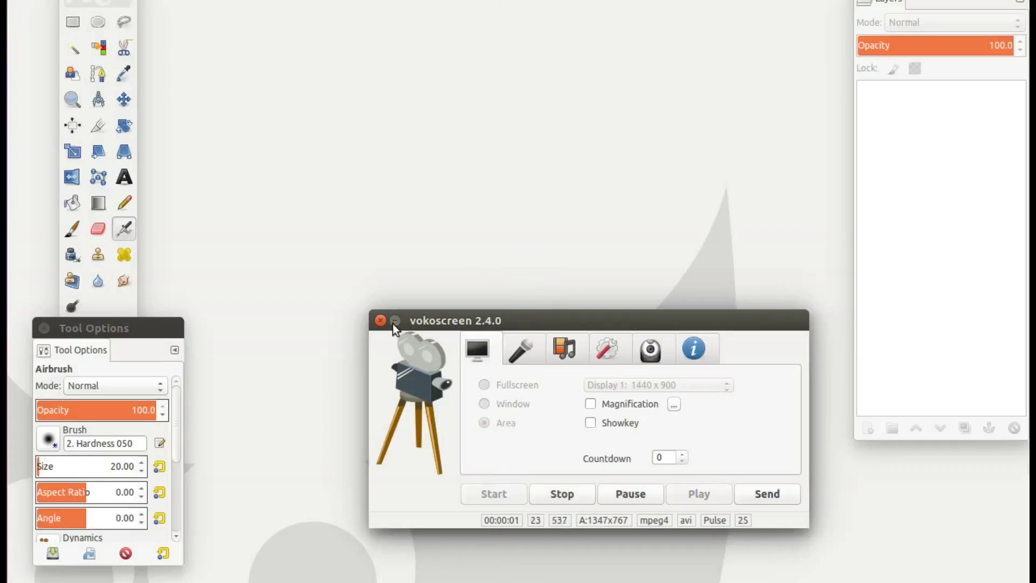
Step: Create a new blank white 640 × 400 px image
left_click(394, 321)
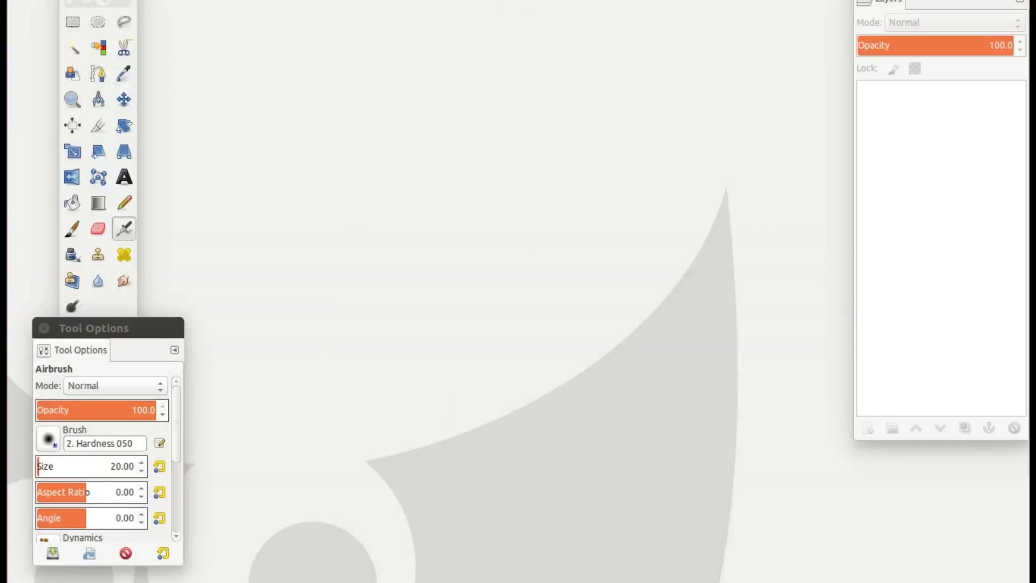
key("alt+f")
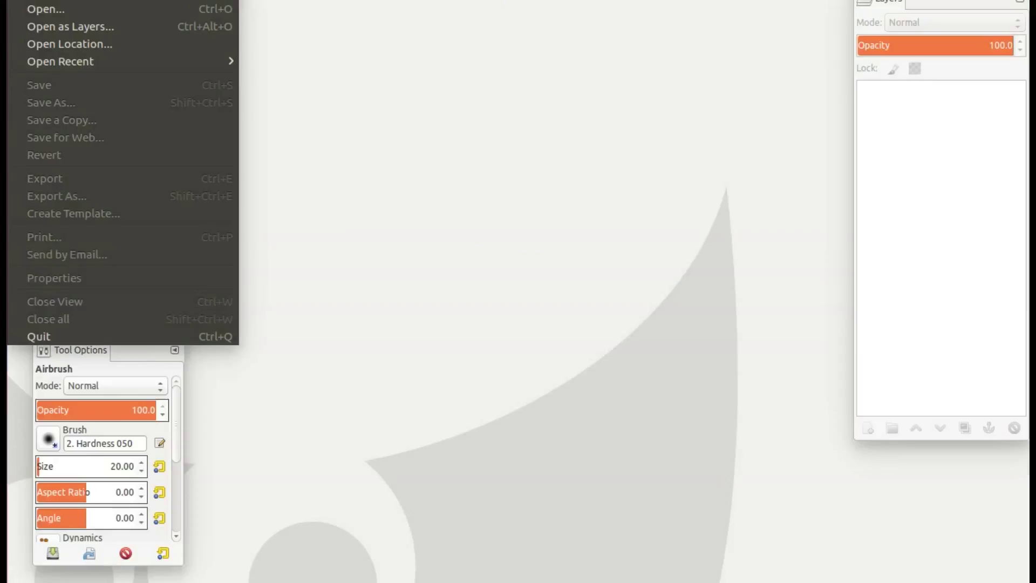
key("Return")
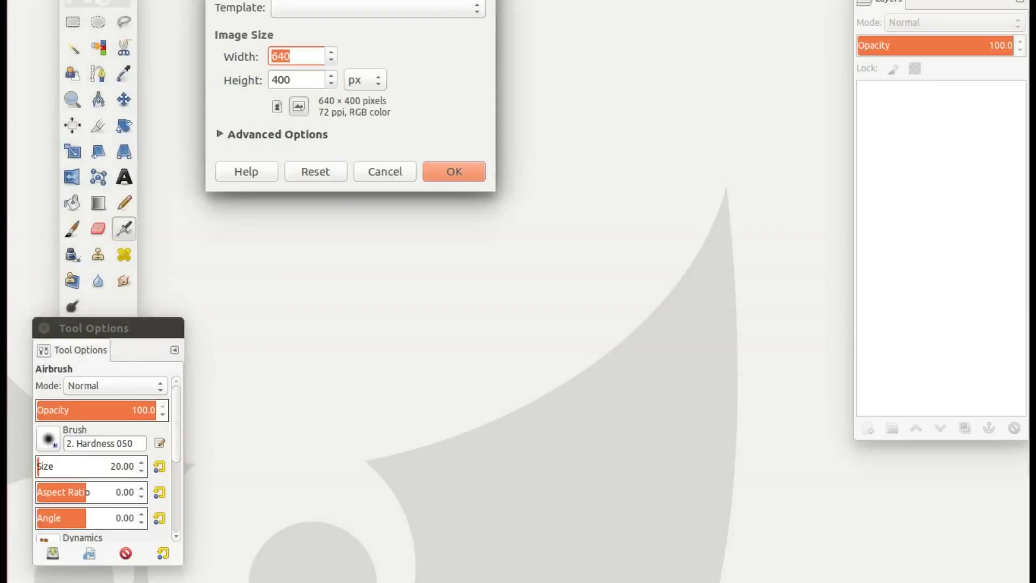
left_click(460, 170)
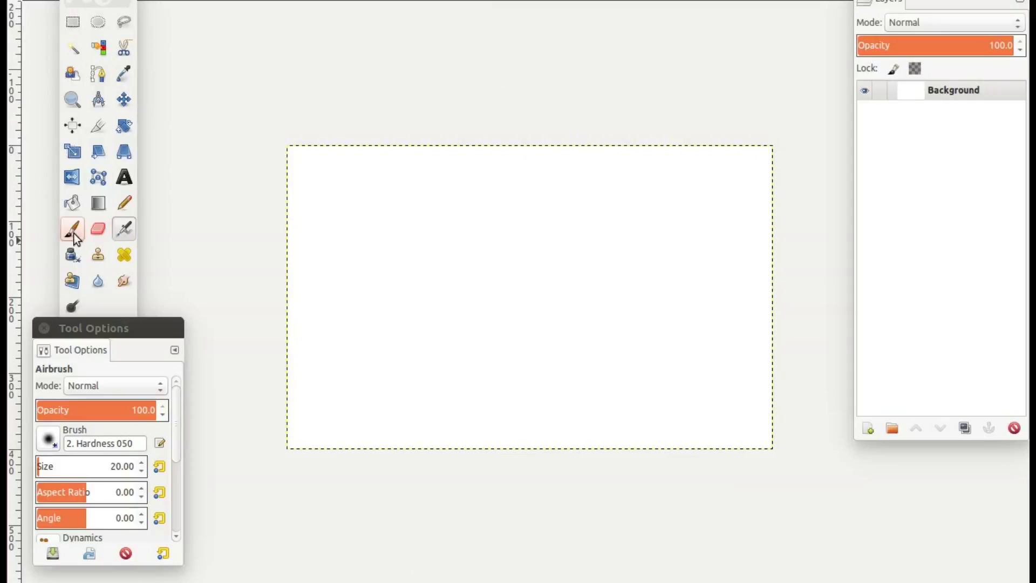
Step: Paint a spiky black sun near the lower-left of the canvas with a soft Paintbrush
left_click(73, 233)
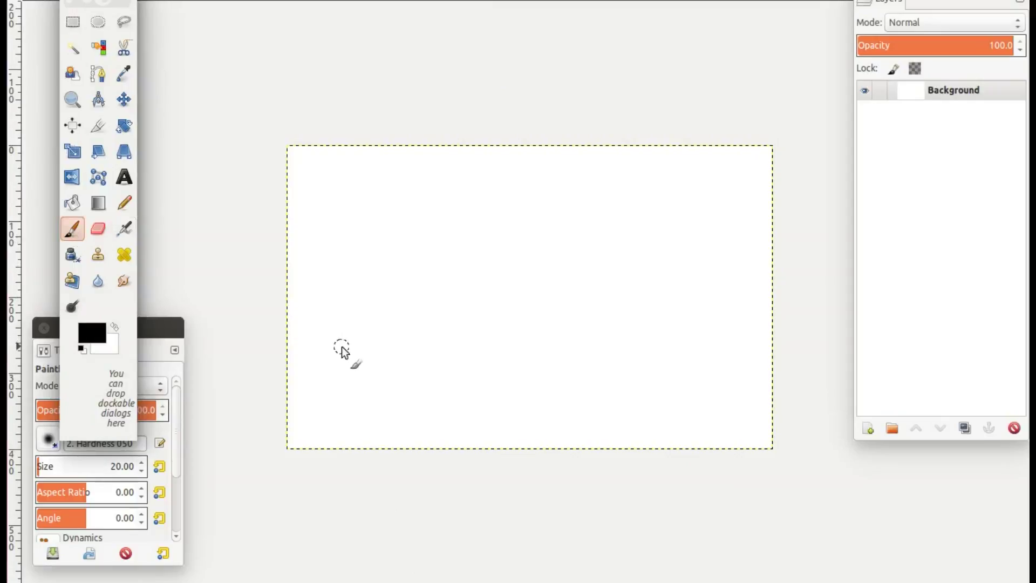
mouse_move(360, 340)
left_mouse_down()
mouse_move(331, 380)
mouse_move(369, 404)
mouse_move(411, 395)
mouse_move(415, 376)
mouse_move(398, 348)
mouse_move(374, 327)
mouse_move(352, 340)
mouse_move(333, 293)
mouse_move(368, 329)
mouse_move(432, 300)
mouse_move(394, 345)
mouse_move(460, 377)
mouse_move(423, 391)
mouse_move(434, 429)
mouse_move(388, 407)
mouse_move(363, 442)
mouse_move(342, 401)
mouse_move(302, 409)
mouse_move(329, 387)
mouse_move(304, 353)
mouse_move(337, 362)
mouse_move(310, 330)
mouse_move(348, 345)
left_mouse_up()
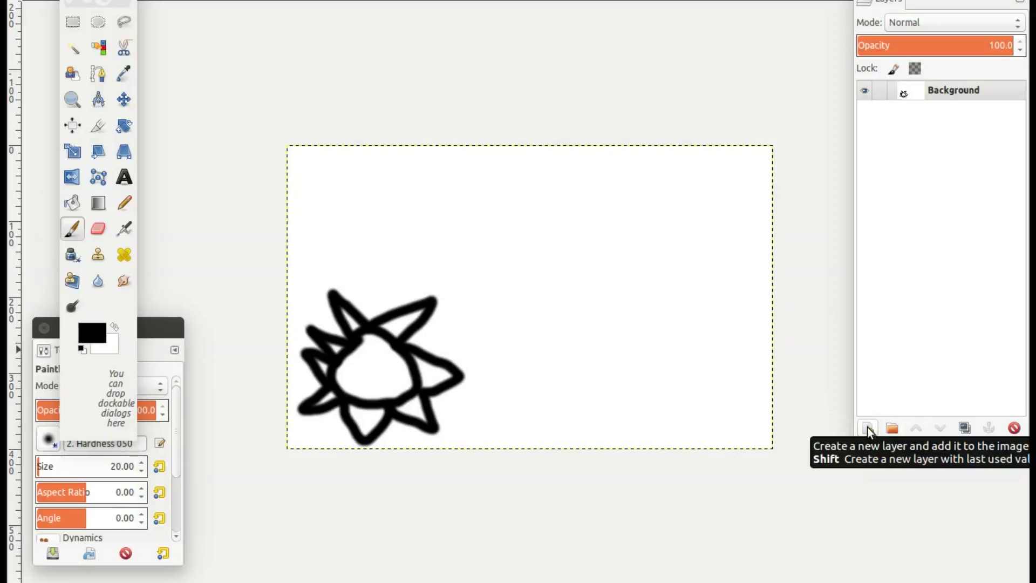
Step: Add a new white-filled layer above the Background
left_click(867, 428)
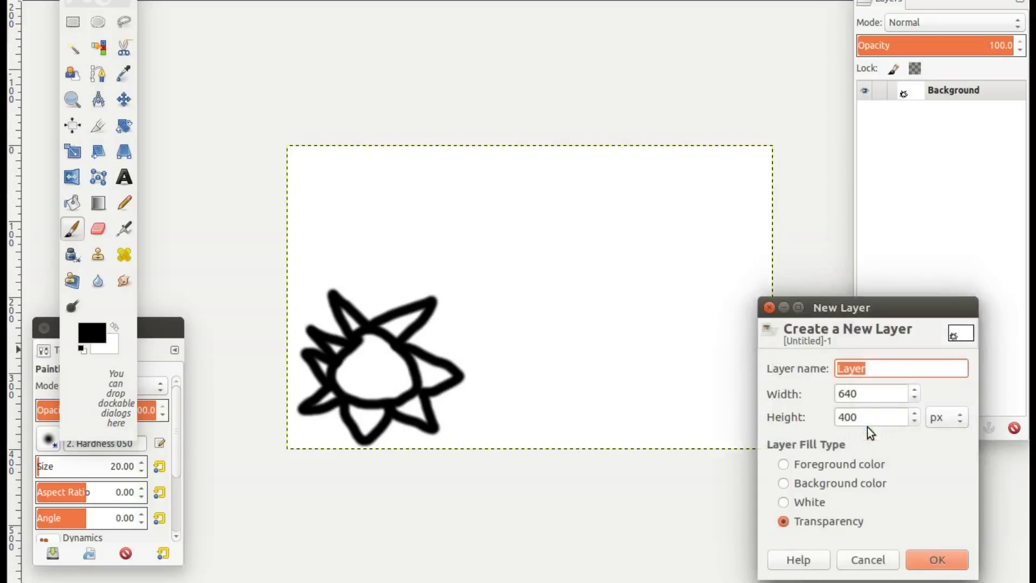
left_click(782, 503)
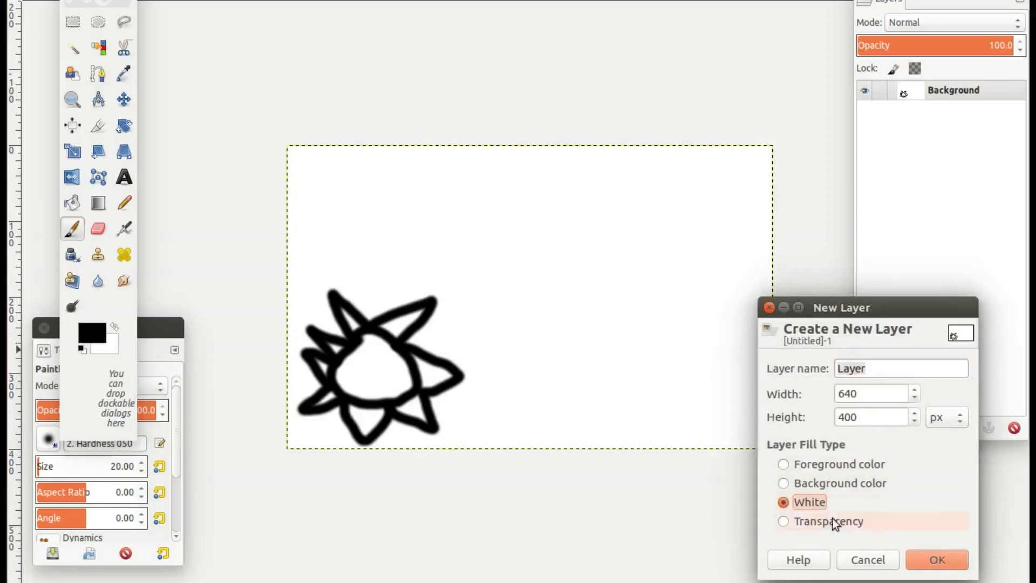
left_click(937, 561)
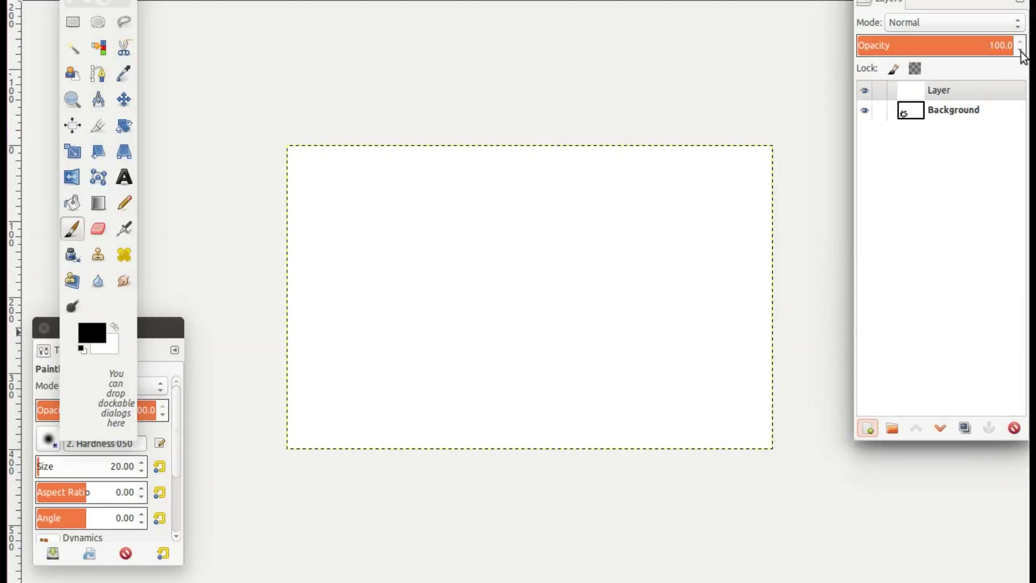
Step: Lower the new layer's opacity to 91 and paint a bigger second sun, up and right
scroll(1020, 51, "down", 6)
scroll(1021, 50, "down", 3)
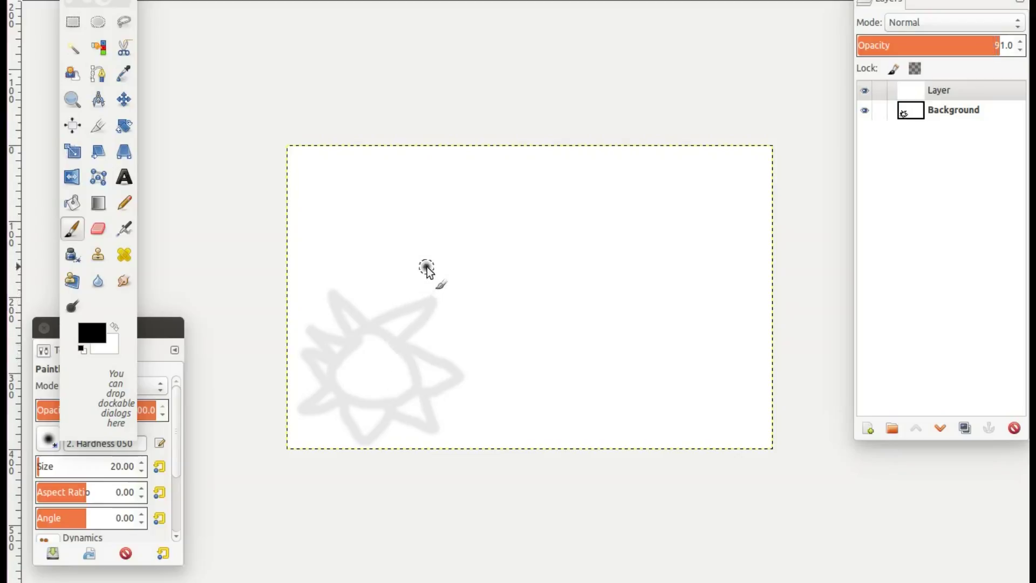
mouse_move(427, 268)
left_mouse_down()
mouse_move(370, 293)
mouse_move(363, 329)
mouse_move(398, 375)
mouse_move(445, 381)
mouse_move(481, 321)
mouse_move(472, 278)
mouse_move(421, 260)
mouse_move(472, 220)
mouse_move(455, 259)
mouse_move(517, 268)
mouse_move(482, 289)
mouse_move(511, 343)
mouse_move(482, 348)
mouse_move(493, 391)
mouse_move(444, 379)
mouse_move(446, 399)
mouse_move(402, 417)
mouse_move(416, 386)
mouse_move(339, 399)
mouse_move(375, 358)
mouse_move(316, 337)
mouse_move(362, 310)
mouse_move(320, 261)
mouse_move(373, 288)
mouse_move(360, 230)
mouse_move(417, 263)
left_mouse_up()
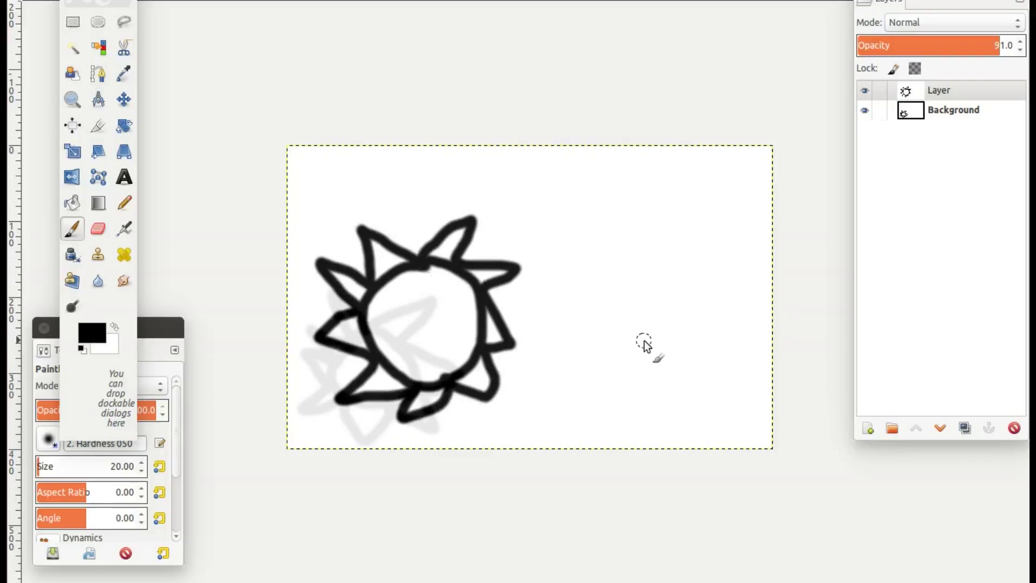
Step: Add white Layer #1 at 89 opacity and paint a third sun higher and further right
left_click(869, 426)
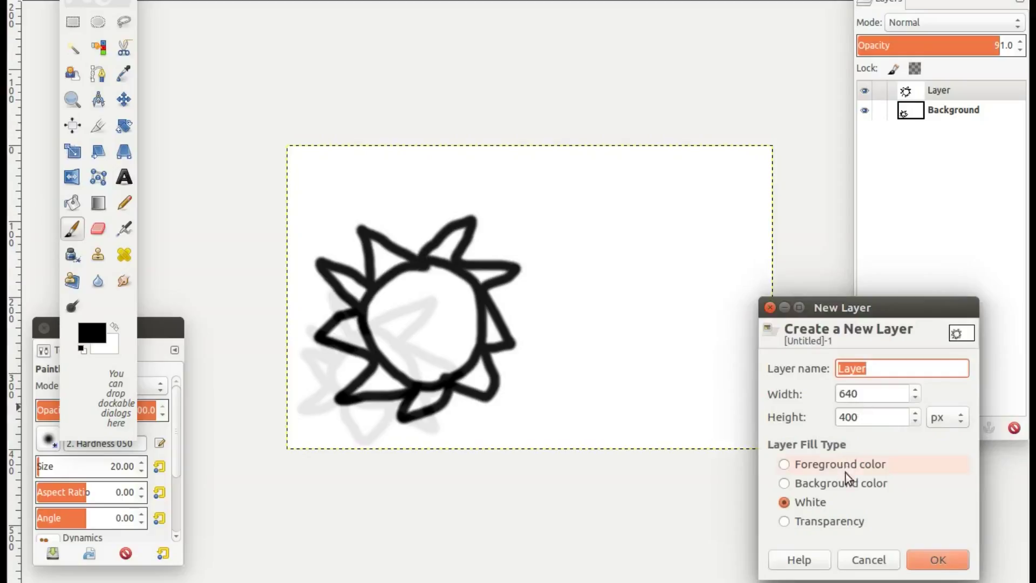
left_click(938, 559)
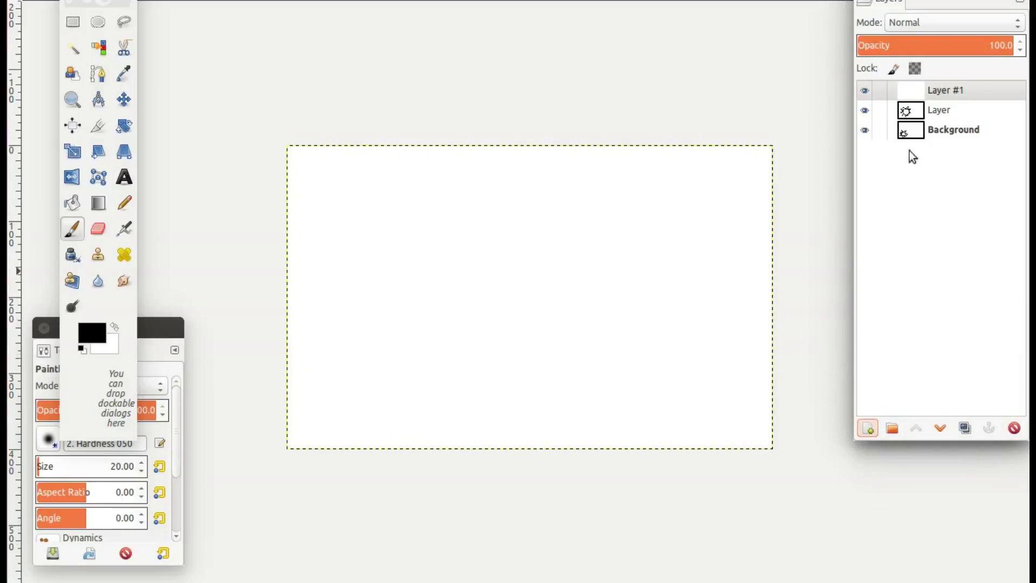
left_click(1020, 50)
left_click(1019, 50)
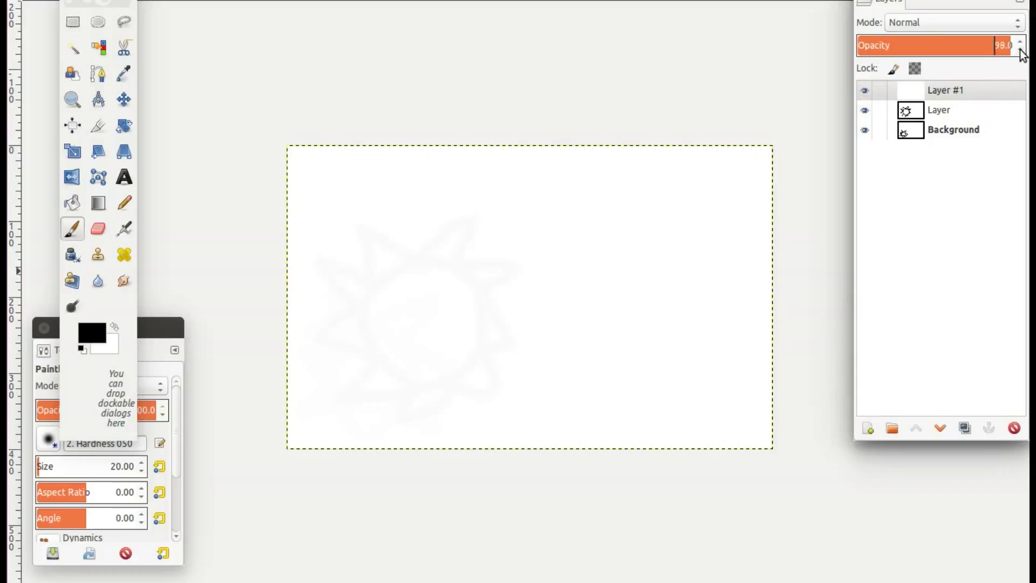
left_click(1019, 50)
left_click(1019, 49)
left_click(1019, 50)
left_click(1020, 50)
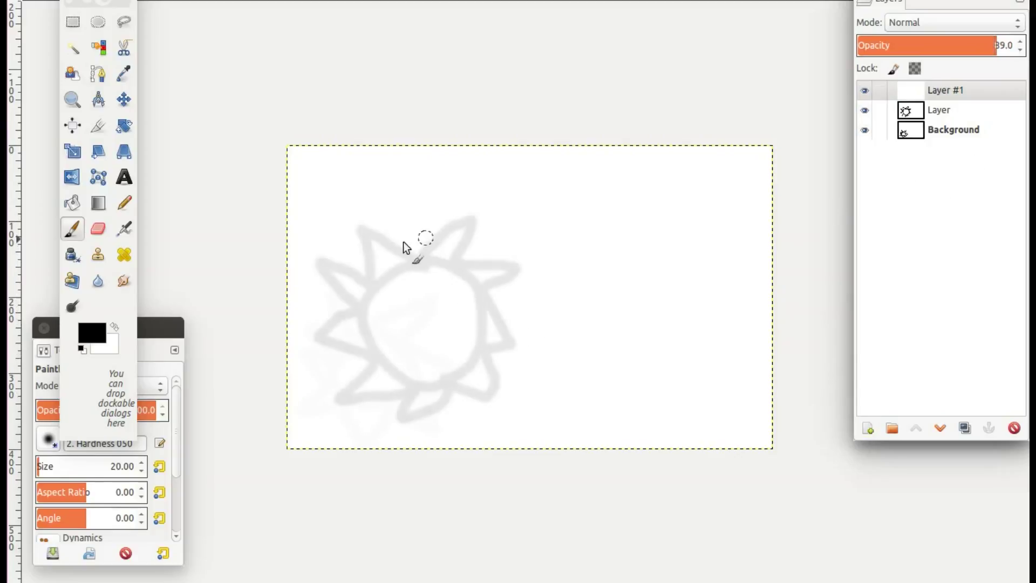
mouse_move(415, 234)
left_mouse_down()
mouse_move(382, 277)
mouse_move(393, 316)
mouse_move(495, 313)
mouse_move(463, 244)
mouse_move(405, 230)
mouse_move(444, 194)
mouse_move(447, 229)
mouse_move(530, 225)
mouse_move(495, 261)
mouse_move(529, 281)
mouse_move(493, 313)
mouse_move(514, 349)
mouse_move(470, 333)
mouse_move(433, 373)
mouse_move(440, 341)
mouse_move(375, 371)
mouse_move(402, 332)
mouse_move(342, 333)
mouse_move(387, 313)
left_mouse_up()
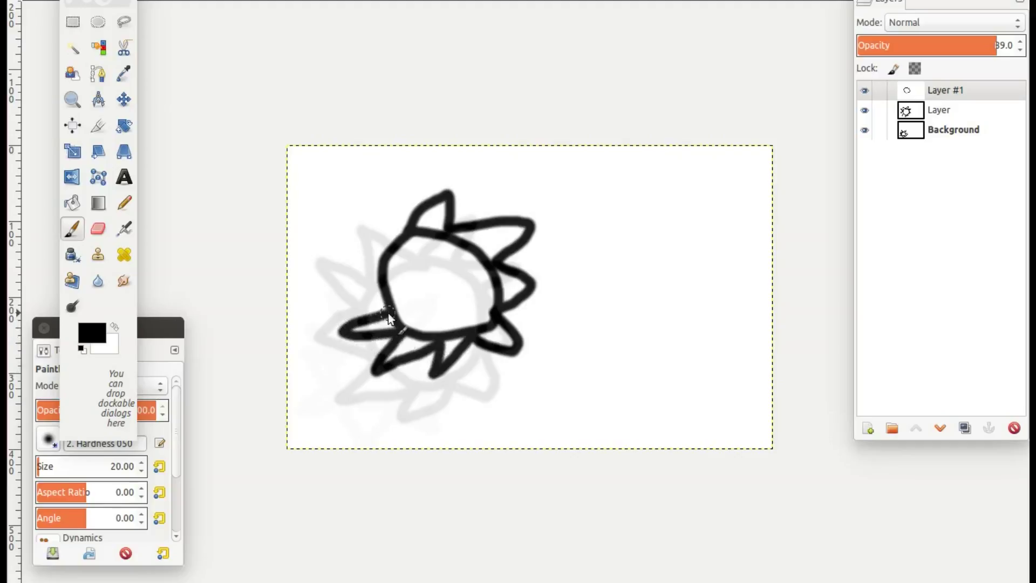
mouse_move(339, 267)
left_mouse_down()
mouse_move(382, 273)
mouse_move(340, 233)
mouse_move(385, 246)
mouse_move(375, 212)
mouse_move(416, 235)
left_mouse_up()
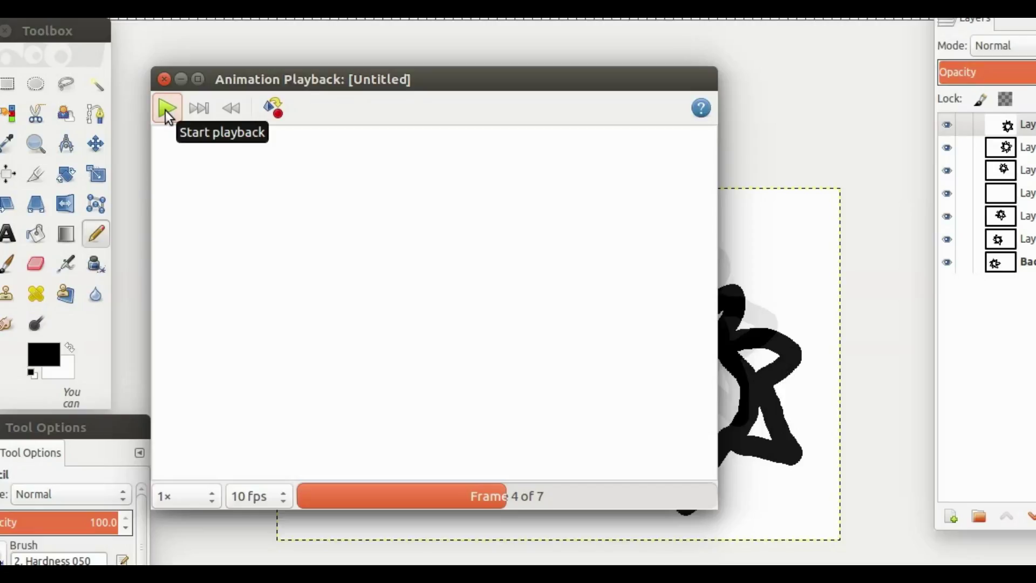
Step: Play the seven-frame sun animation preview at 10 fps
left_click(166, 110)
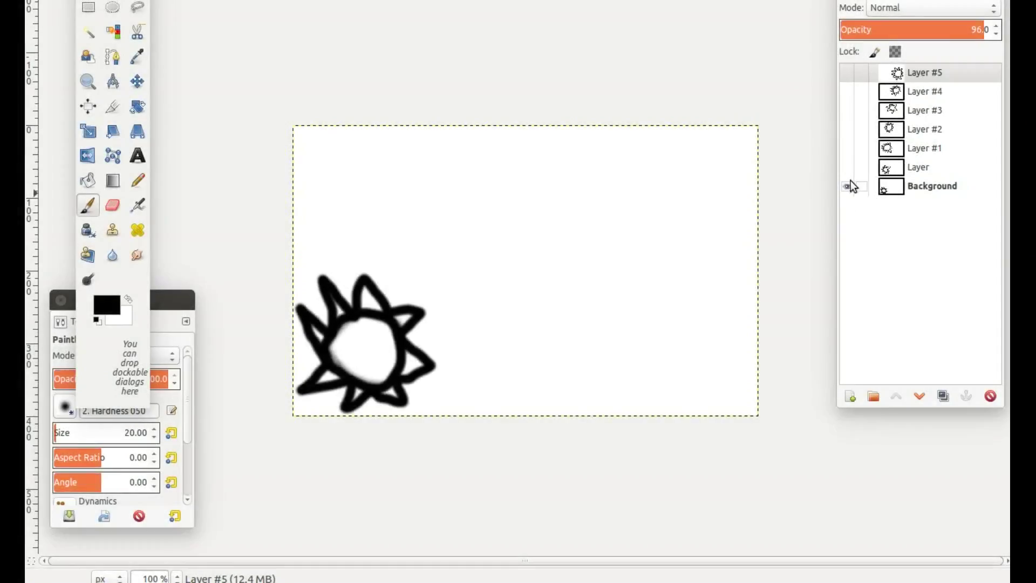
Step: Select Background and hide Layer, Layer #1, #2, #4 and #5 so only the first sun shows
left_click(848, 72)
left_click(846, 91)
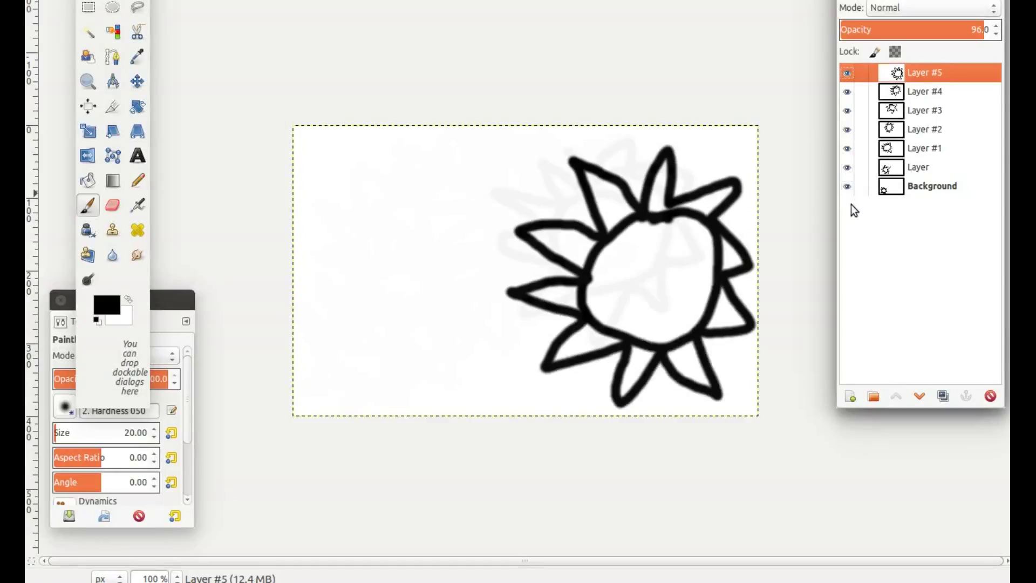
left_click(923, 187)
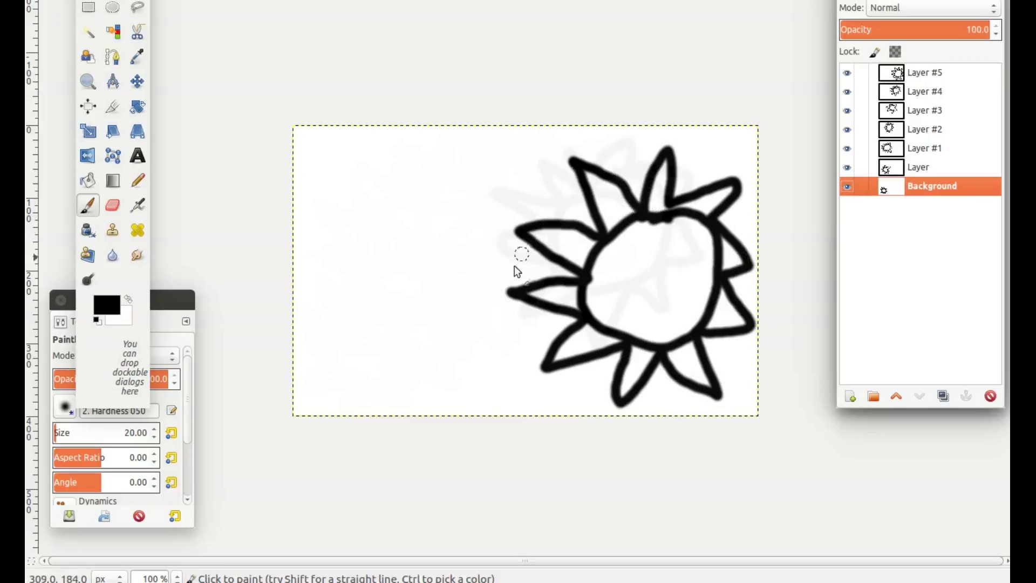
left_click(848, 169)
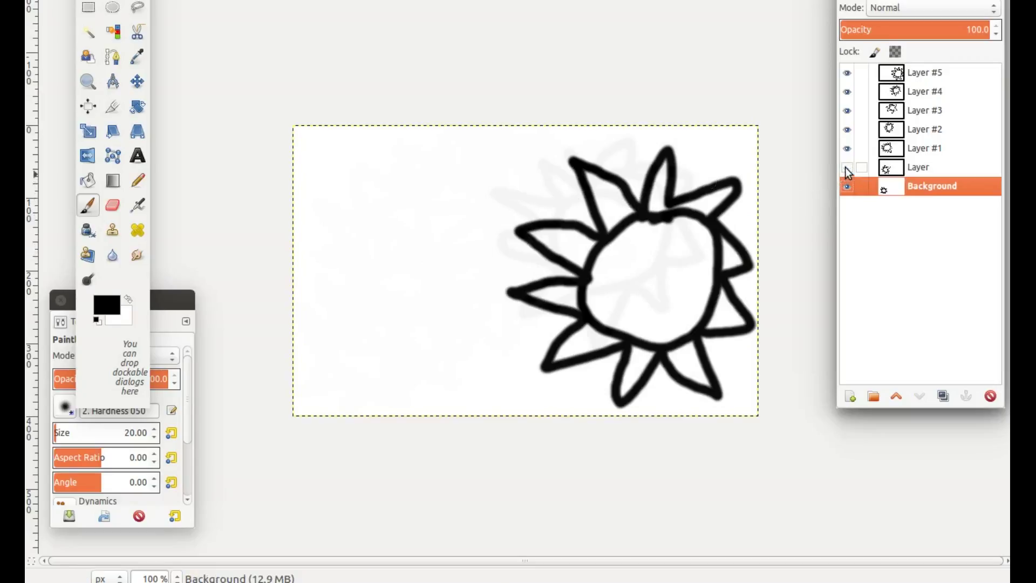
left_click(847, 148)
left_click(847, 130)
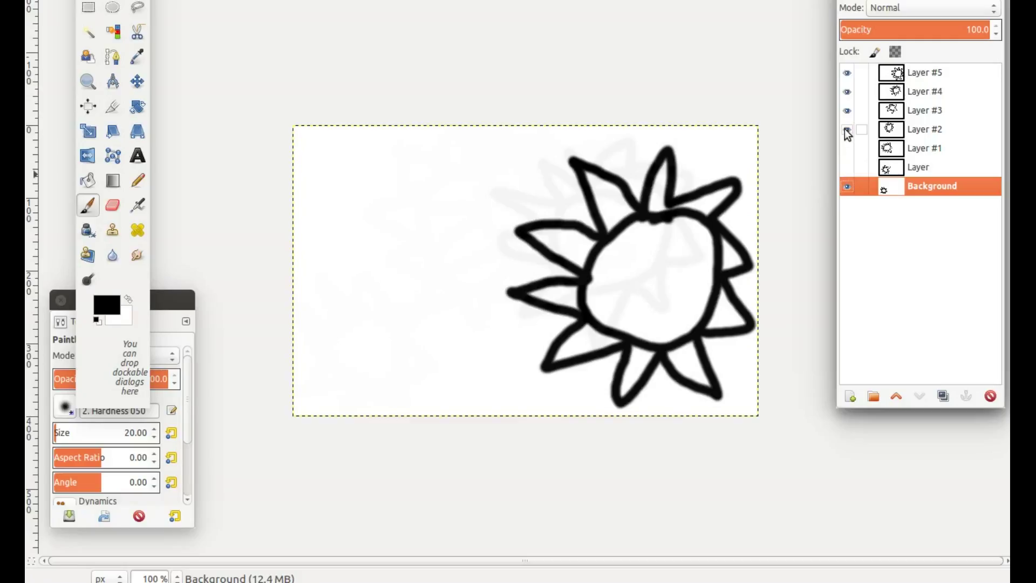
left_click(846, 92)
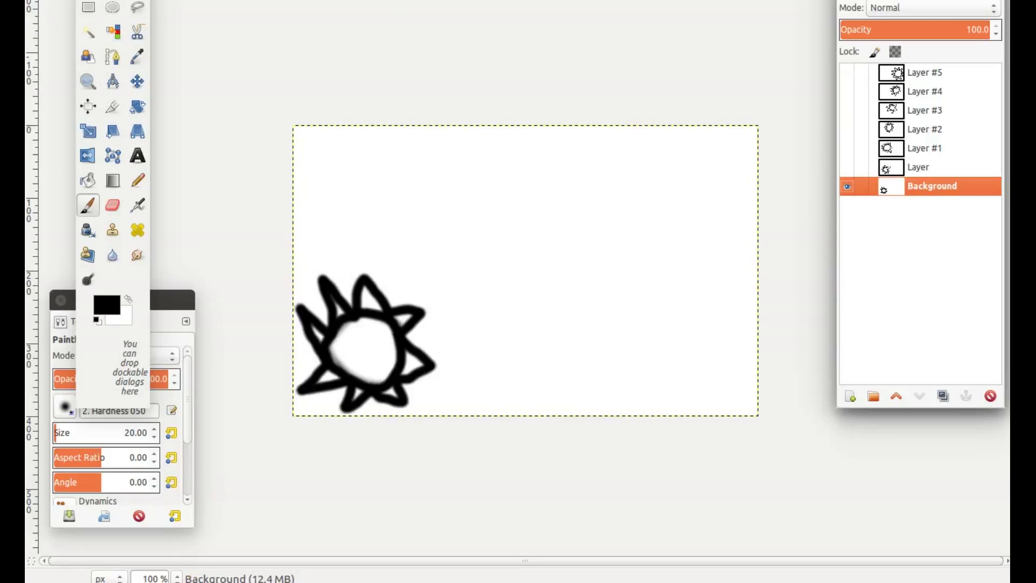
Step: Export the first sun frame via Save for Web as 1.jpg into Pictures/test
key("alt+f")
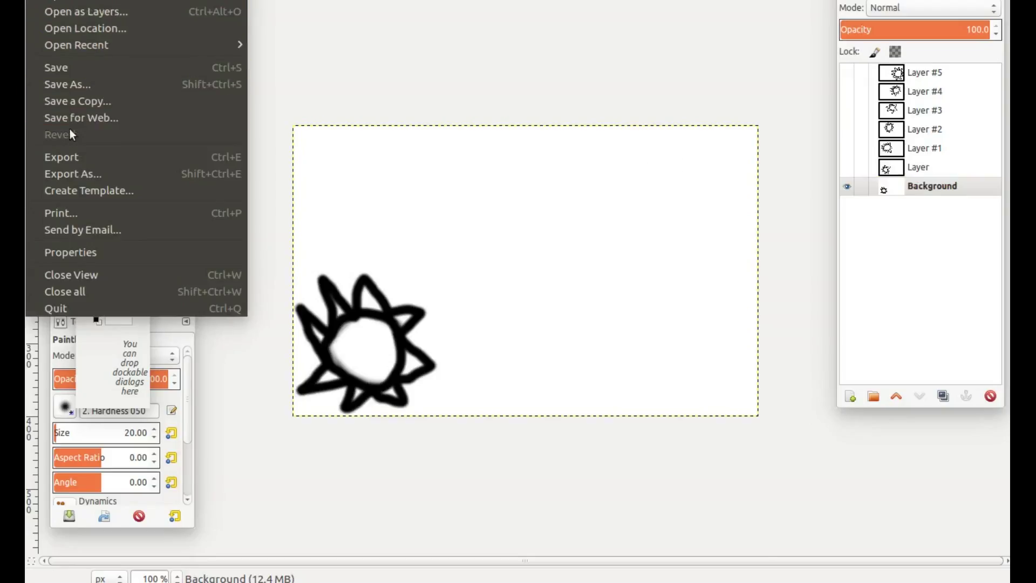
left_click(93, 117)
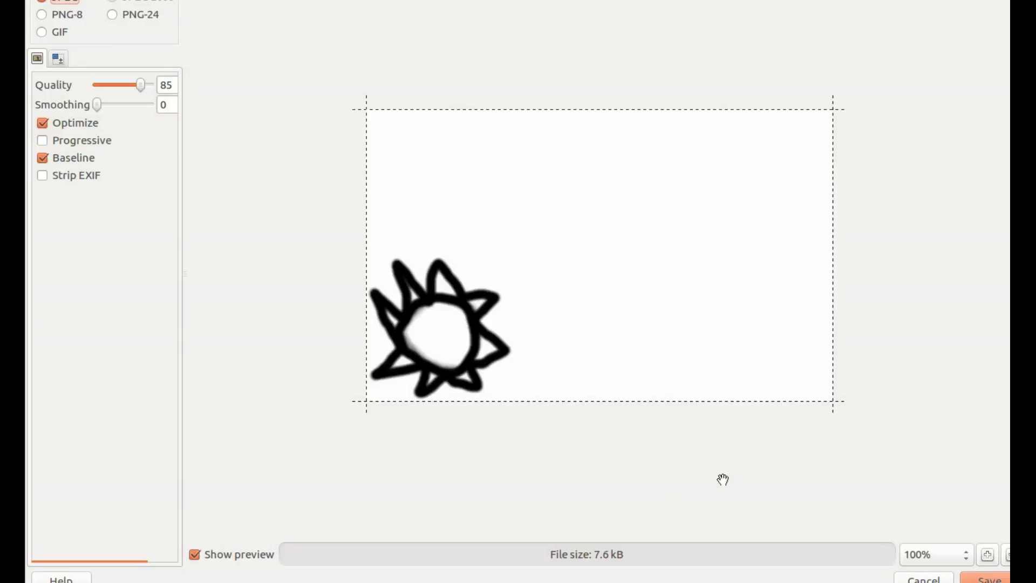
left_click(983, 579)
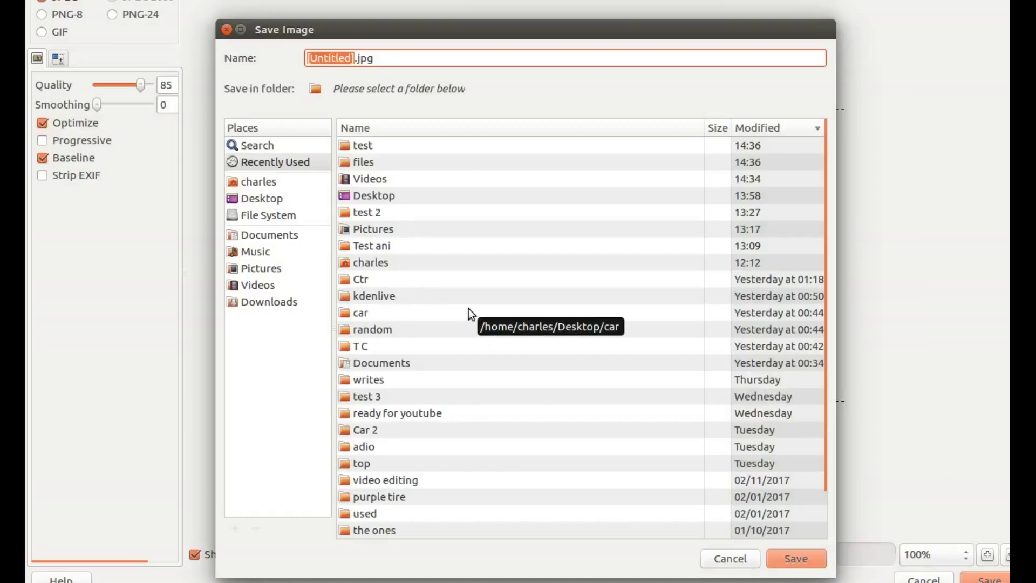
type("1")
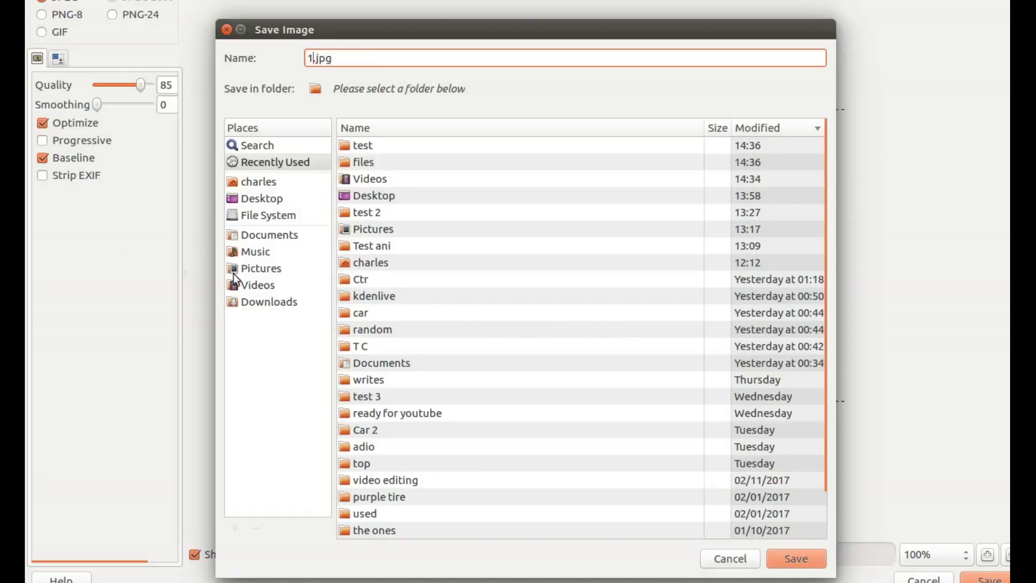
left_click(259, 274)
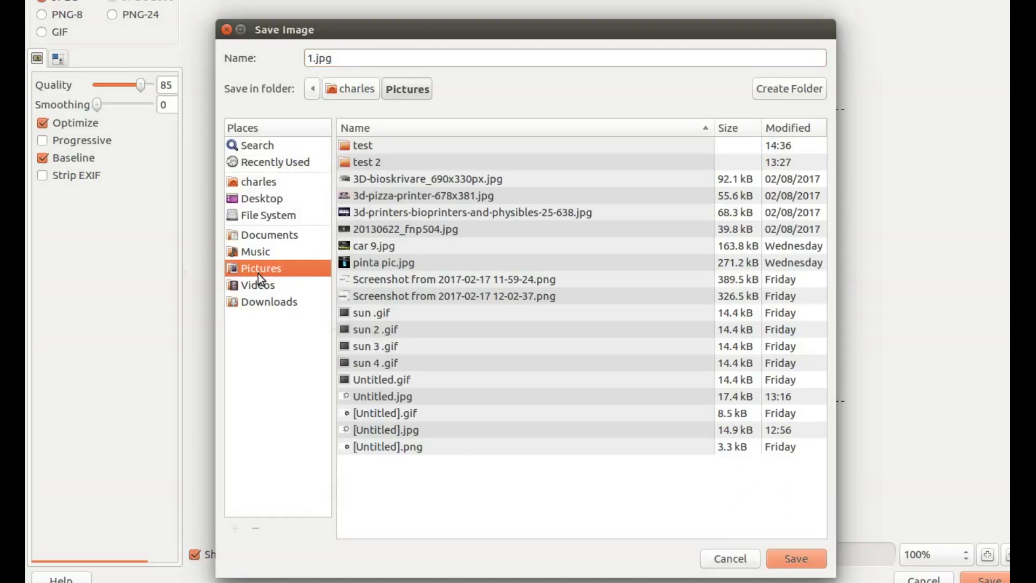
double_click(358, 145)
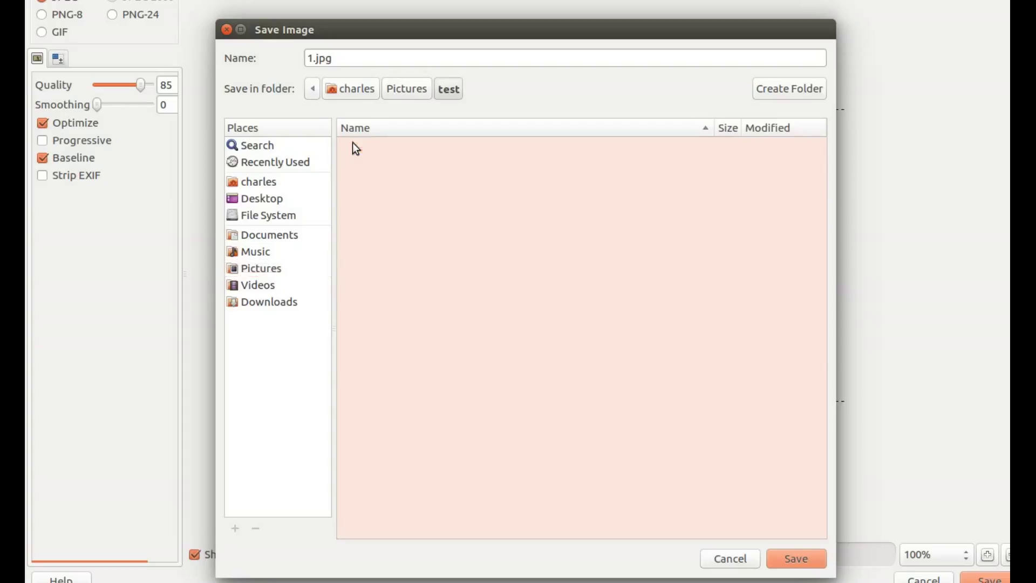
left_click(796, 558)
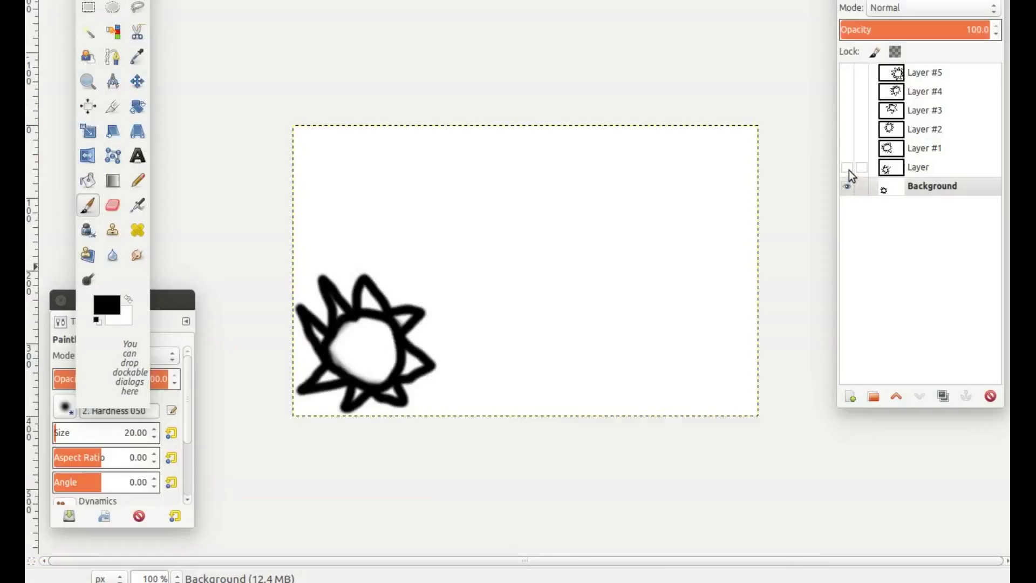
Step: Show Layer, hide Background, and make Layer the active layer
left_click(849, 168)
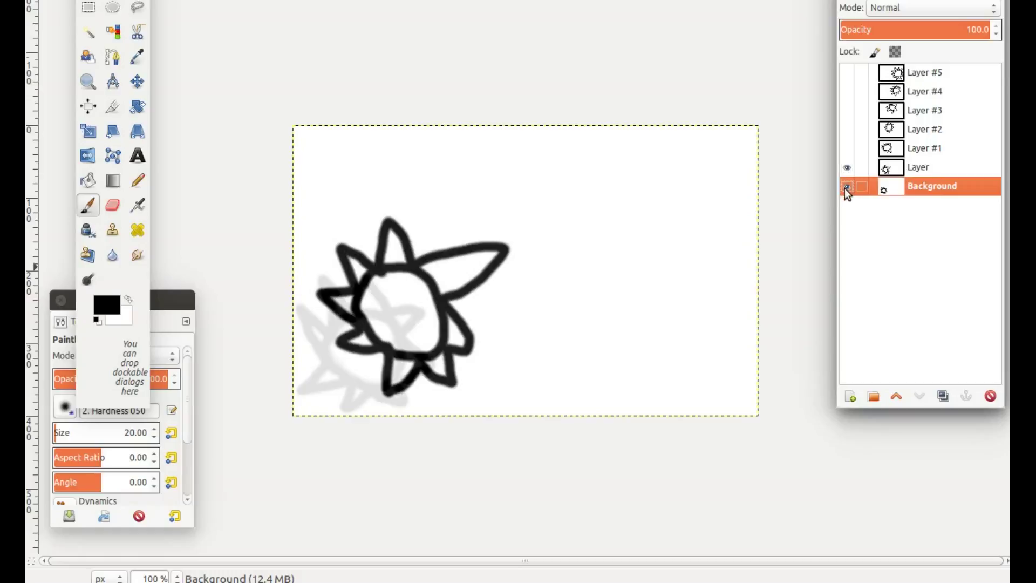
left_click(847, 187)
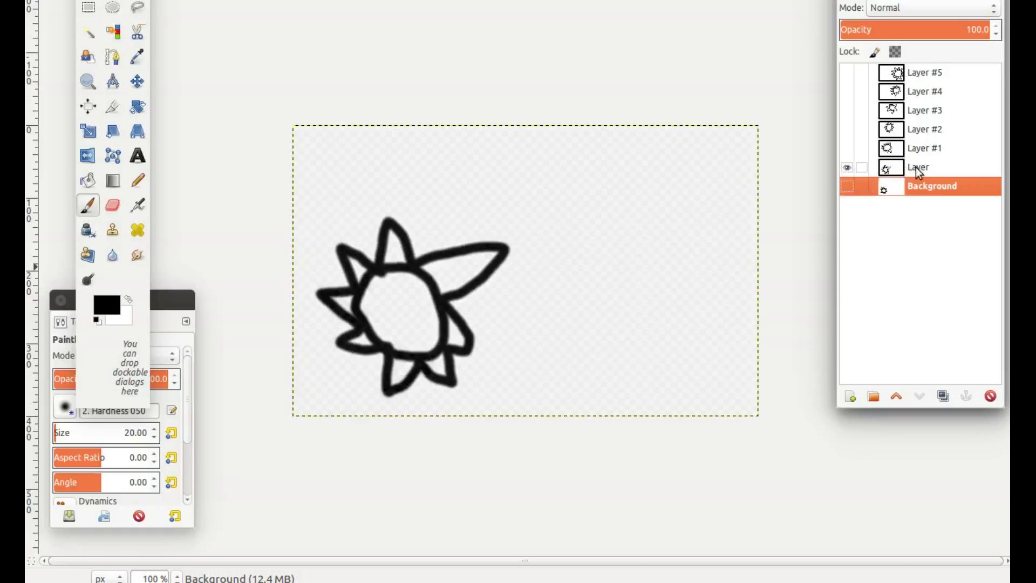
left_click(933, 167)
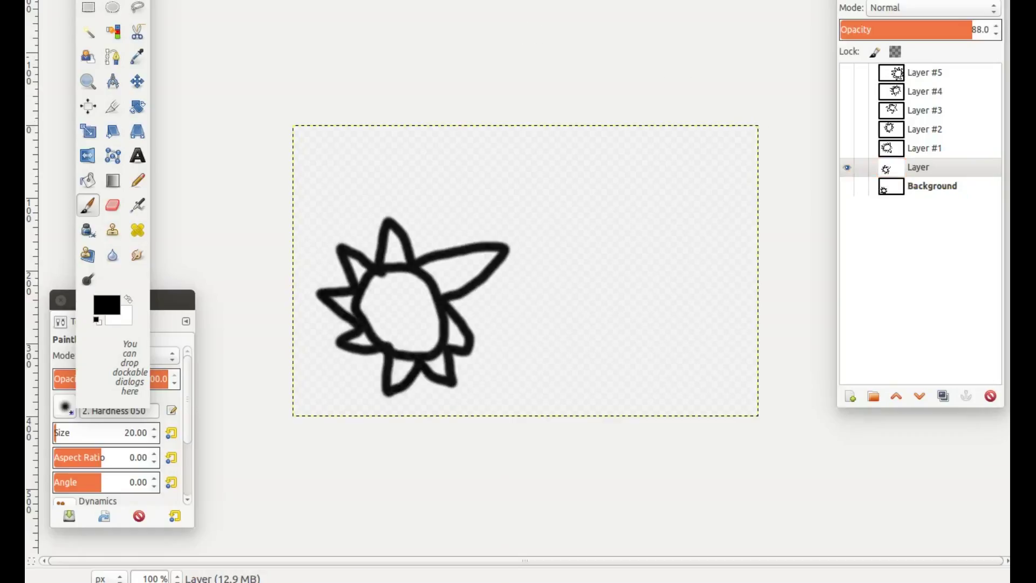
Step: Export the second sun frame via Save for Web as 2.jpg into Pictures/test
key("alt+f")
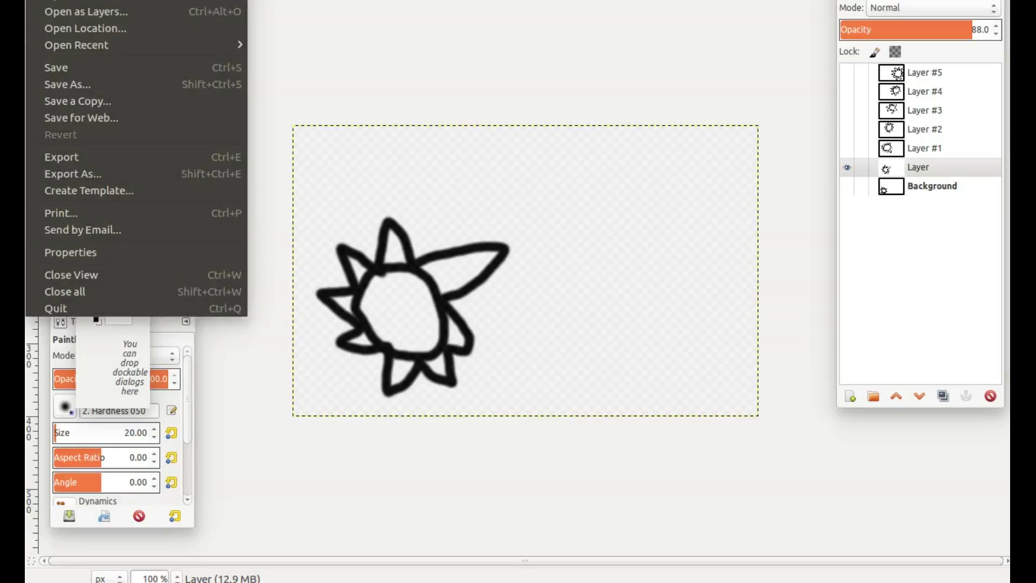
left_click(89, 119)
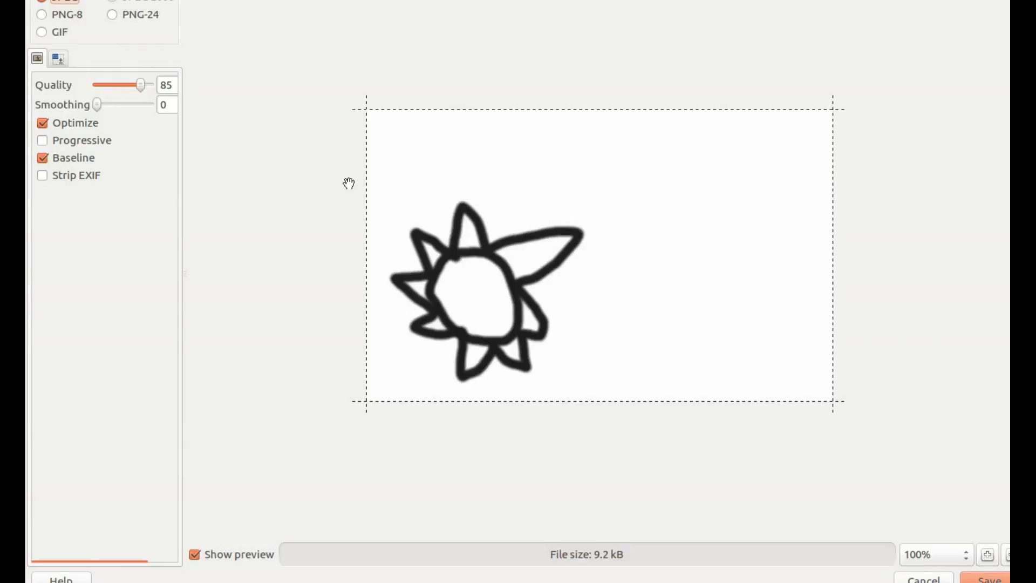
left_click(984, 578)
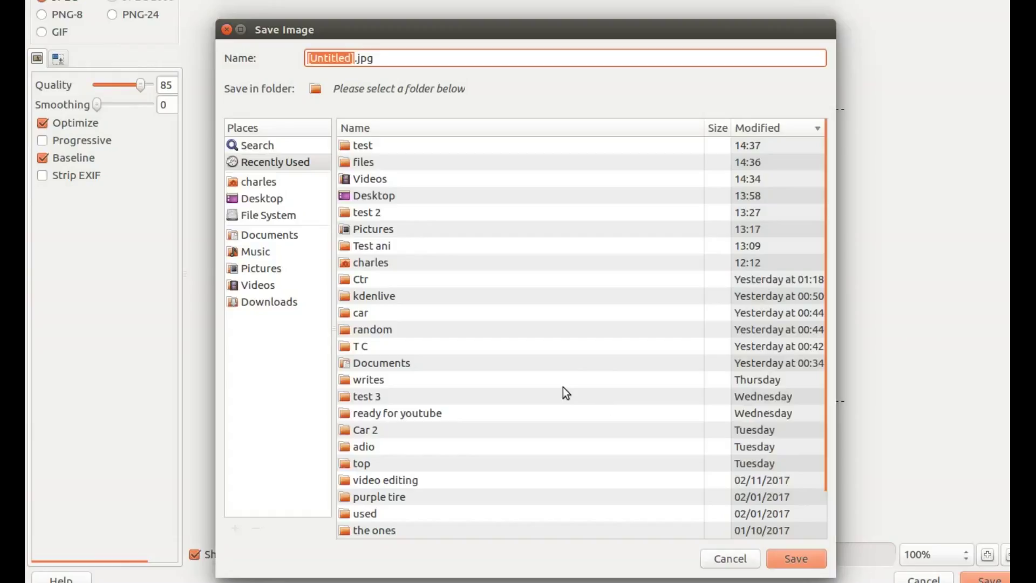
type("2")
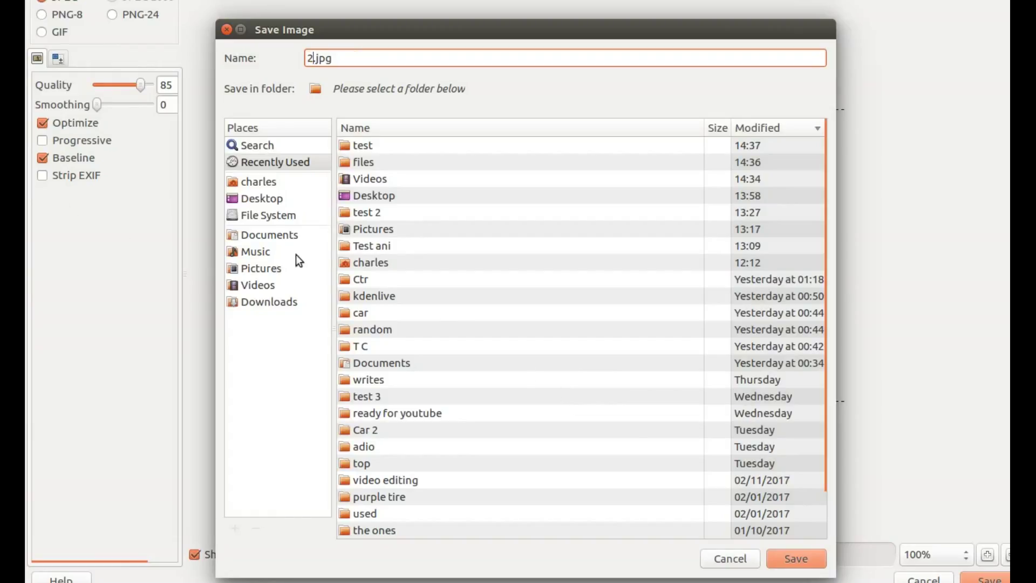
left_click(280, 270)
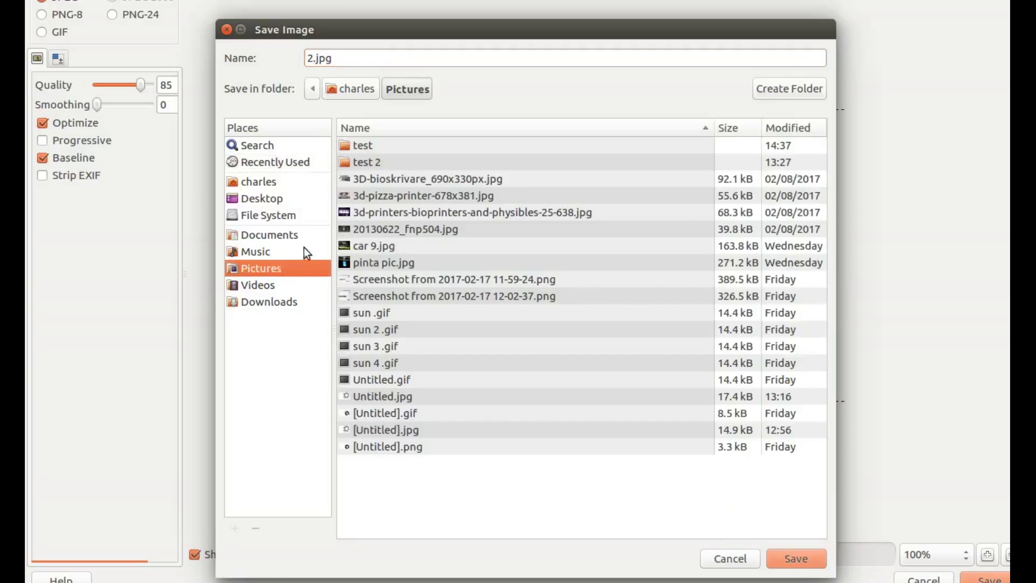
double_click(365, 145)
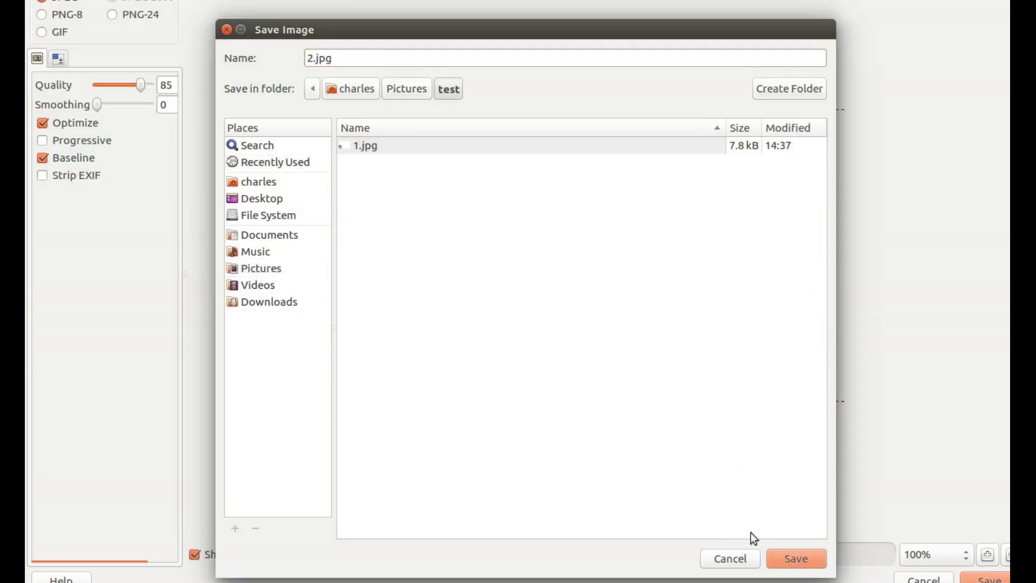
left_click(807, 559)
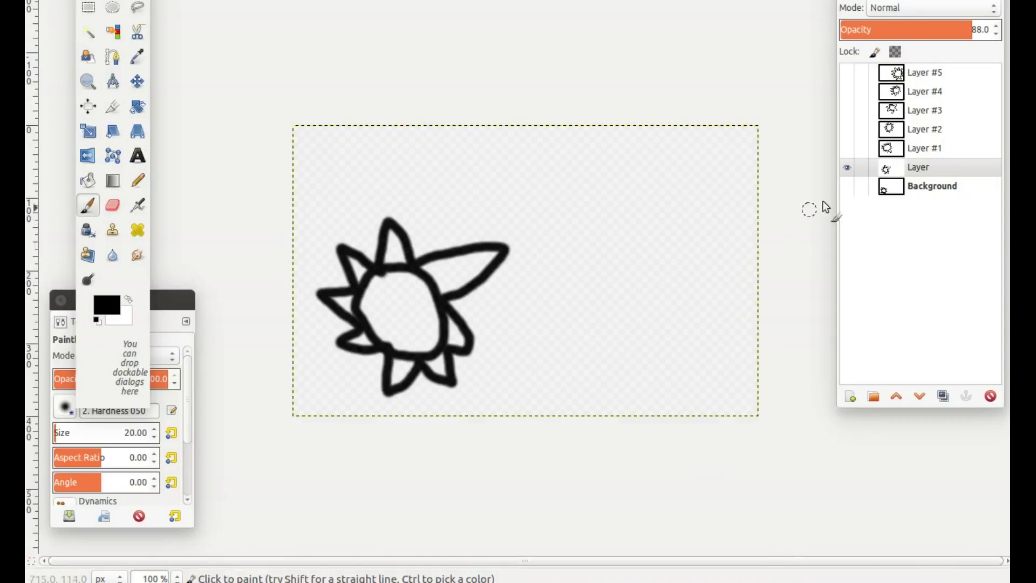
Step: Hide Layer, show Layer #1, and make Layer #1 the active layer
left_click(847, 167)
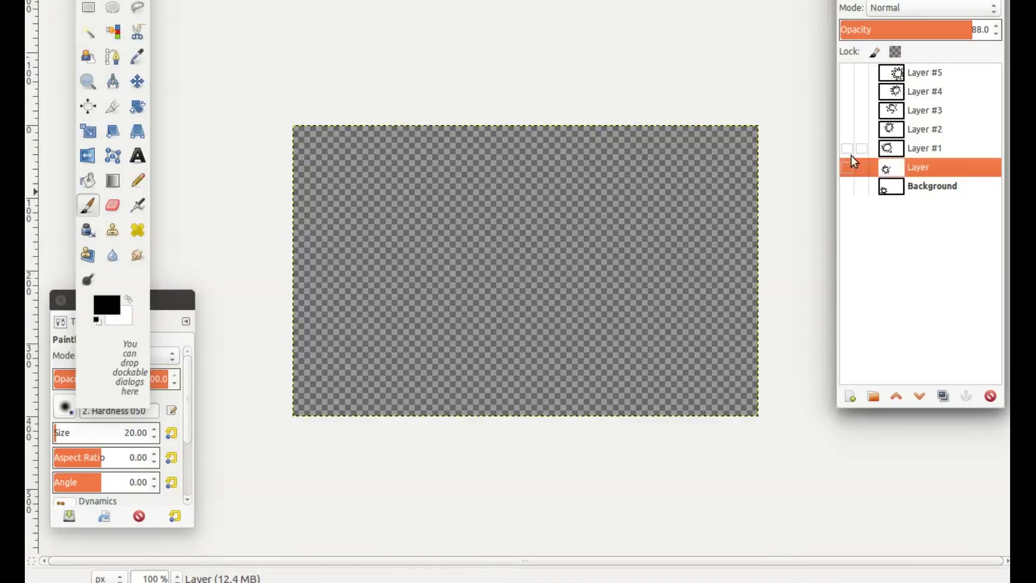
left_click(849, 150)
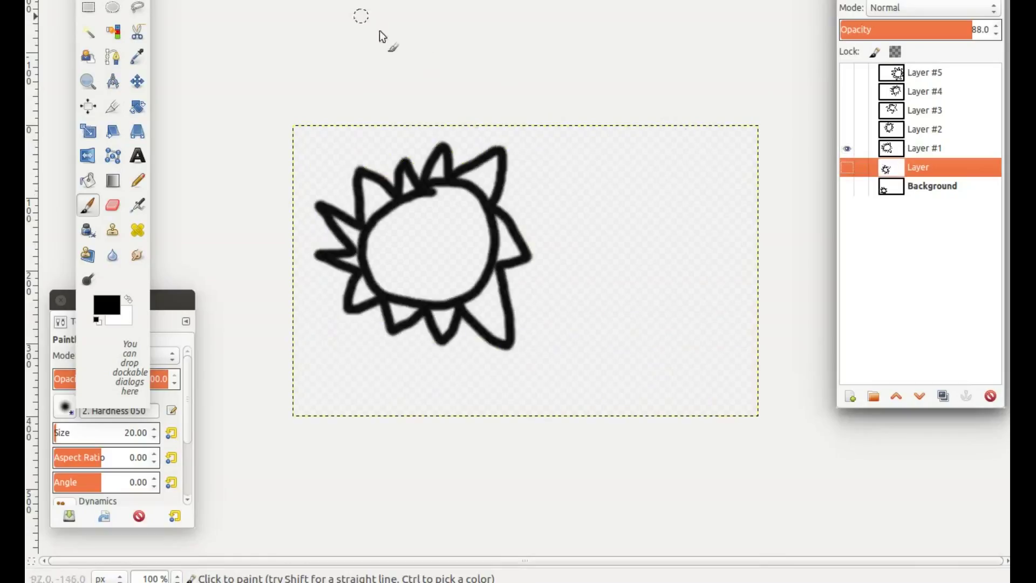
left_click(922, 151)
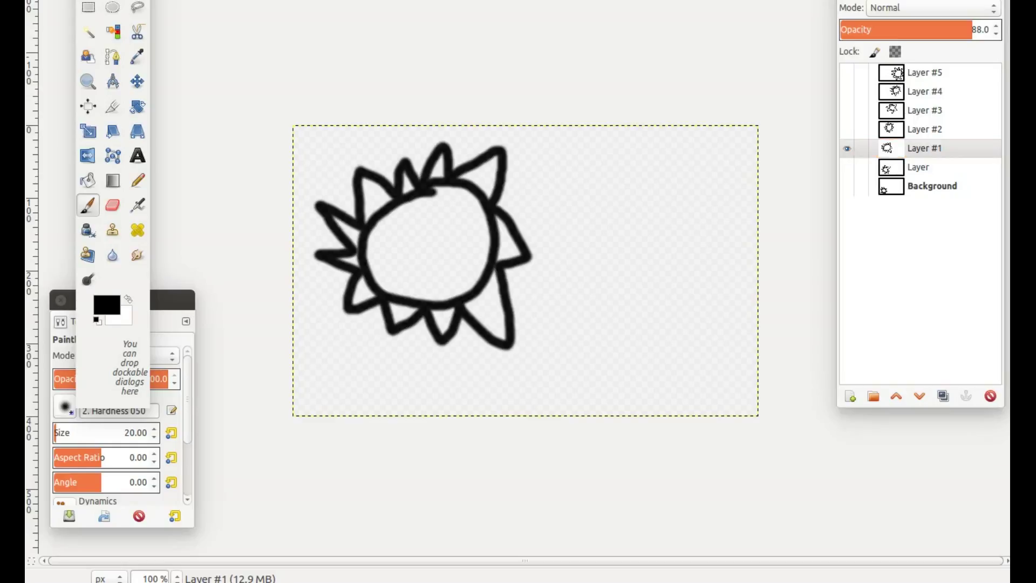
Step: Export the Layer #1 sun frame via Save for Web as 3.jpg into Pictures/test
key("alt+f")
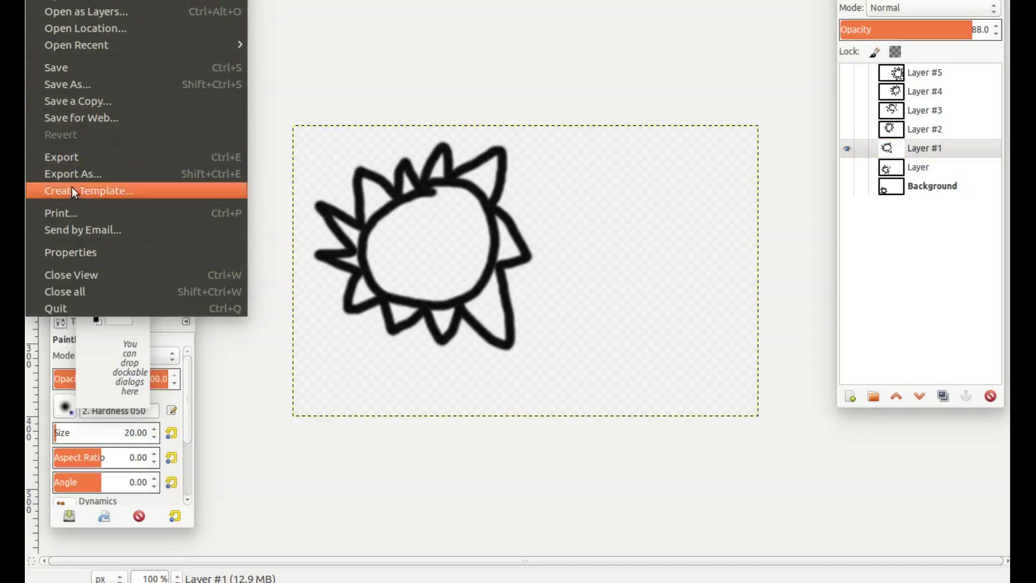
left_click(87, 117)
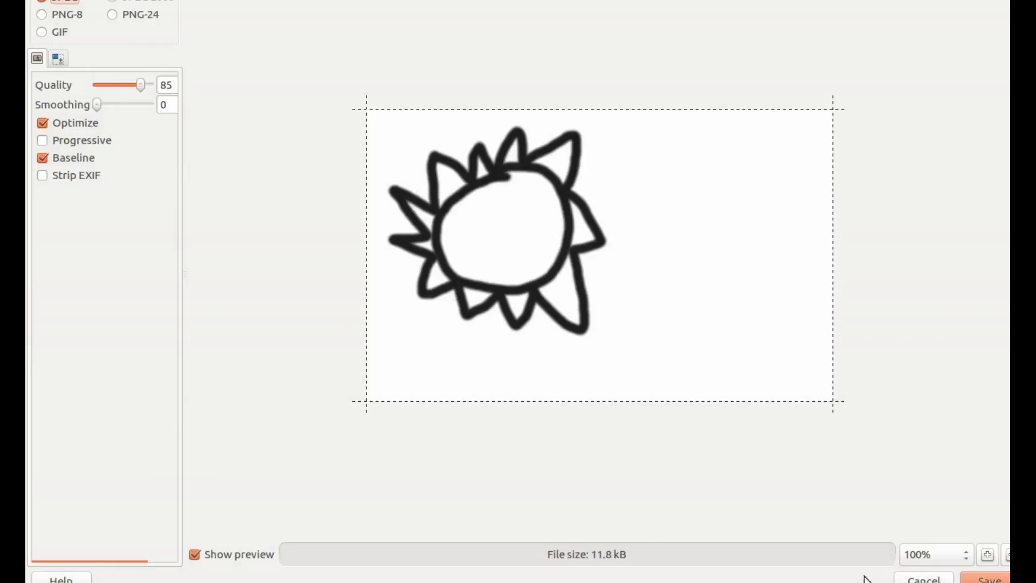
left_click(980, 579)
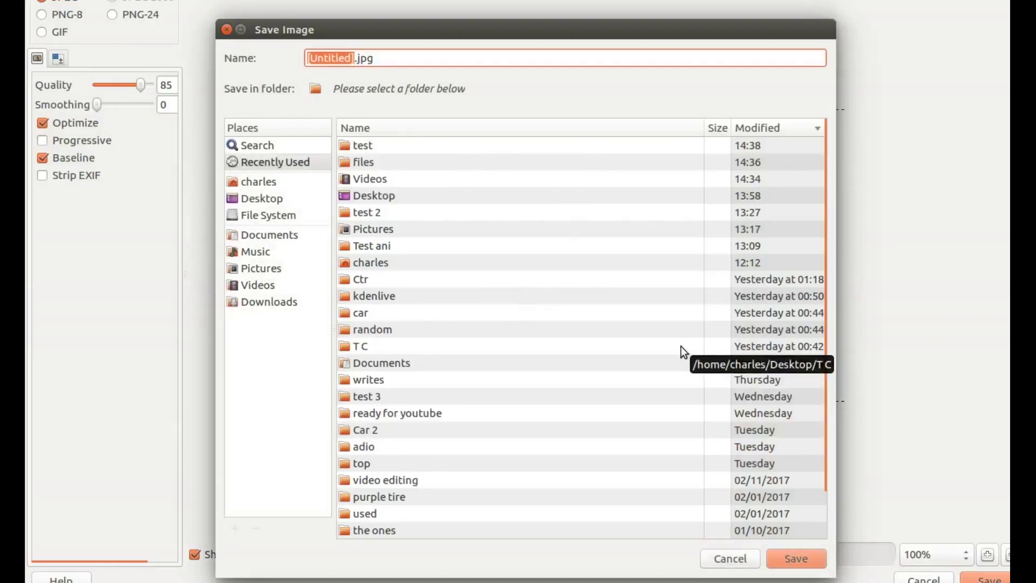
type("3")
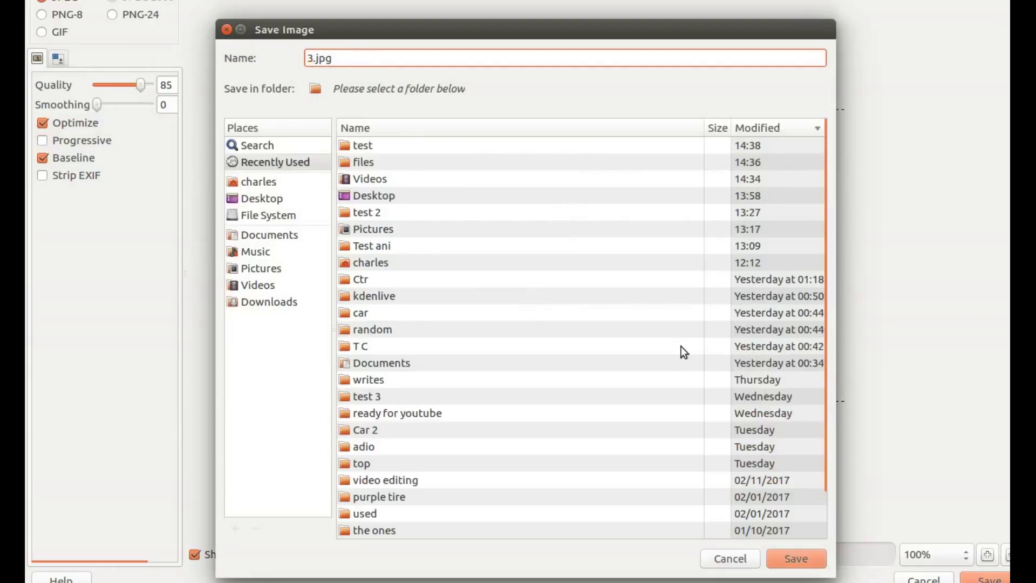
left_click(260, 268)
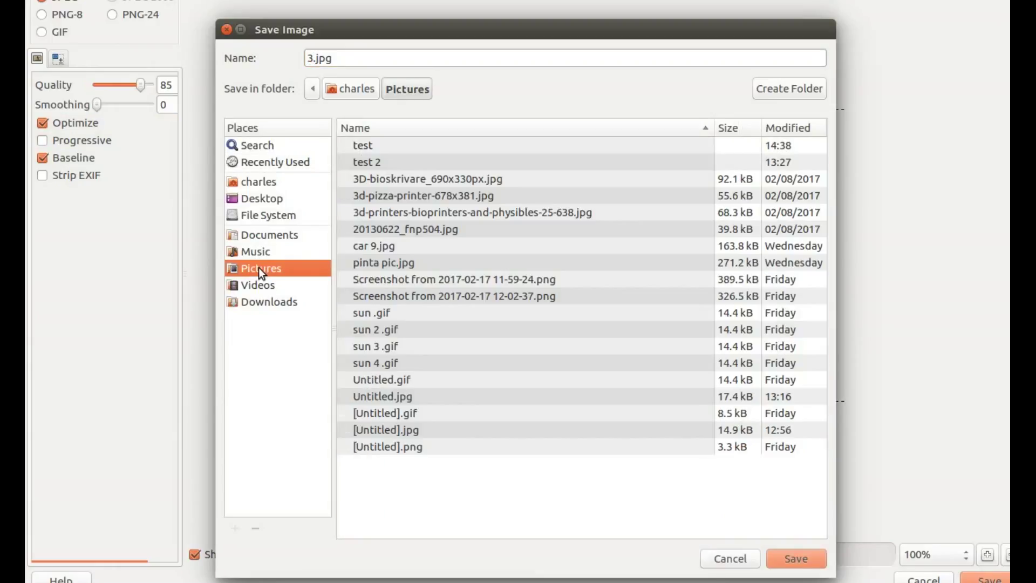
double_click(368, 144)
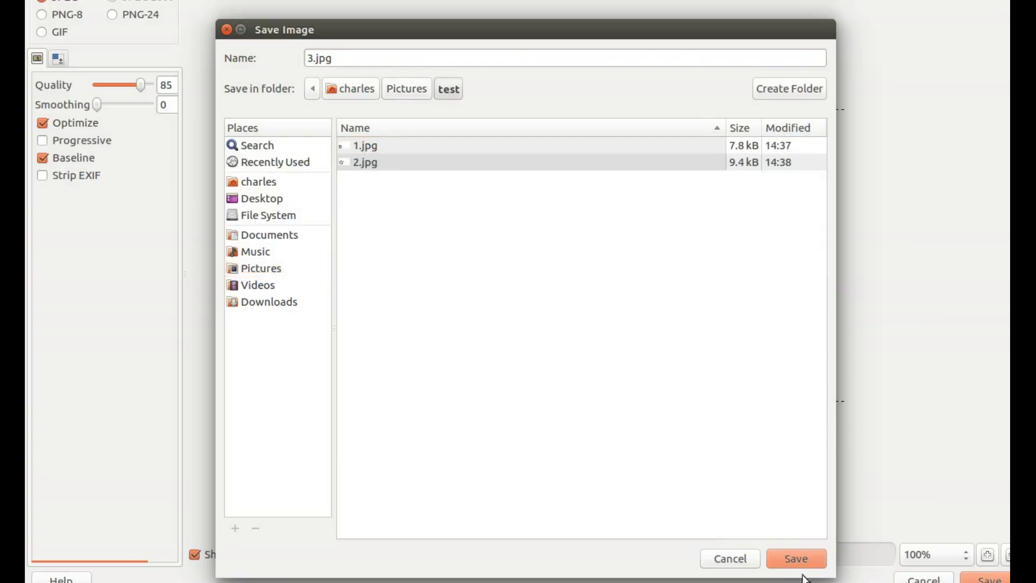
left_click(796, 559)
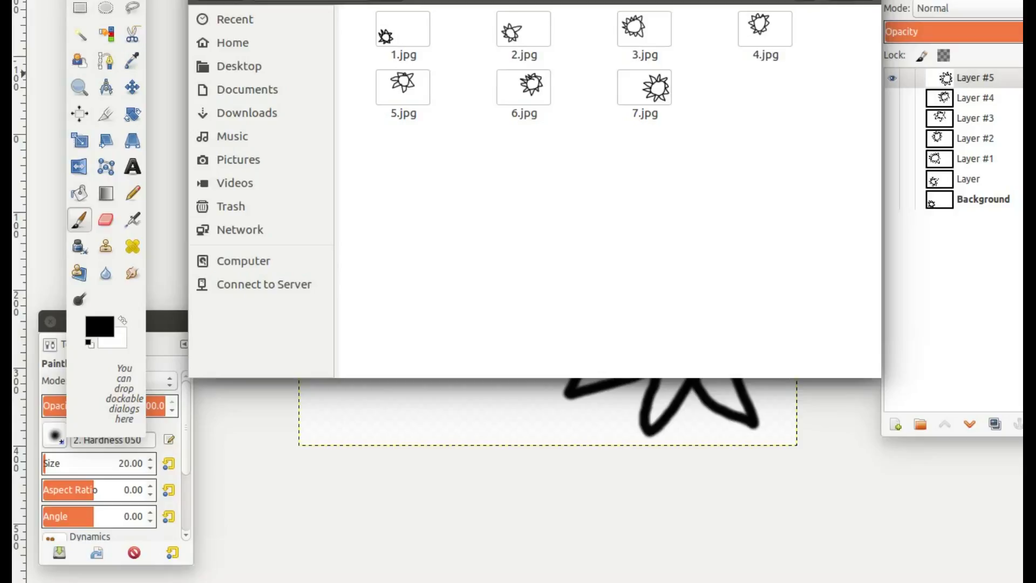
Step: Close the file browser and the unsaved sun image in GIMP, discarding its changes
key("ctrl+w")
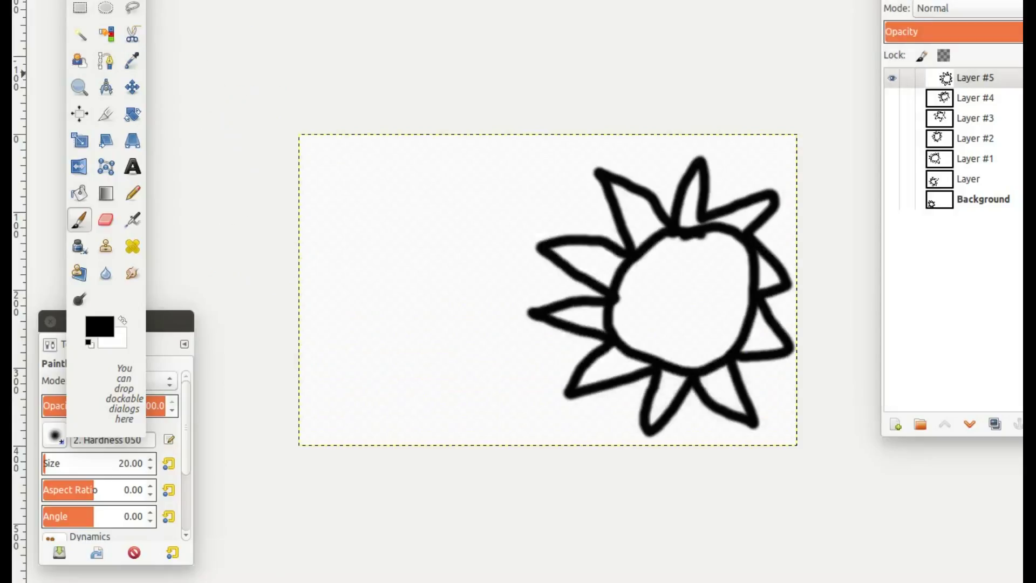
key("ctrl+w")
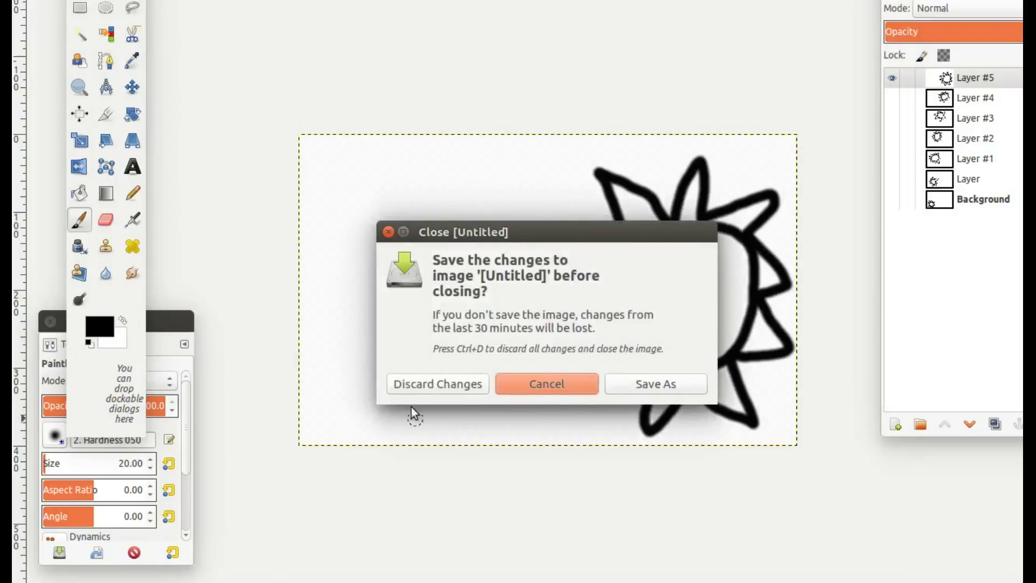
left_click(401, 384)
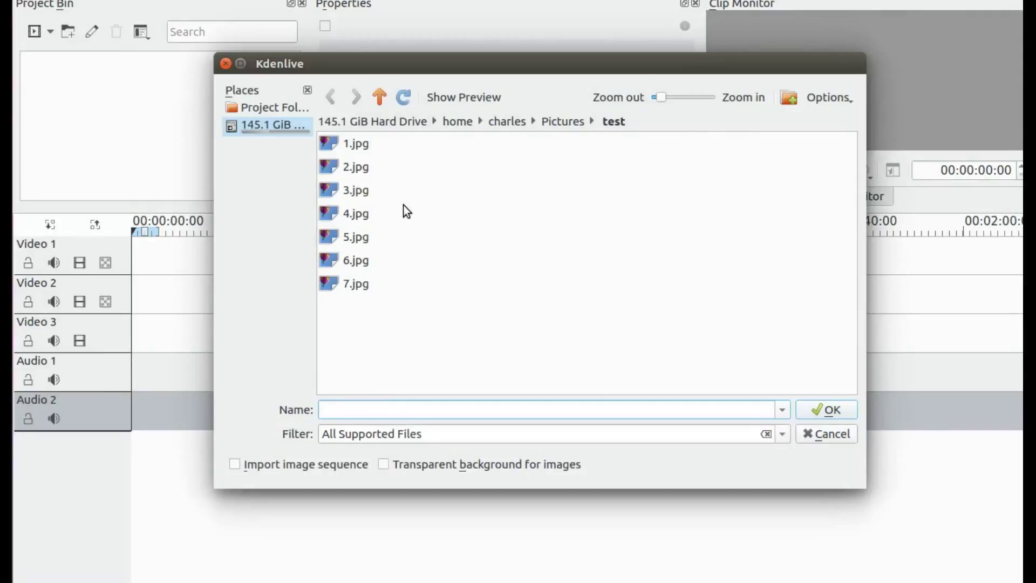
Step: Import 1.jpg from Pictures/test into the Project Bin as an image sequence
left_click(352, 141)
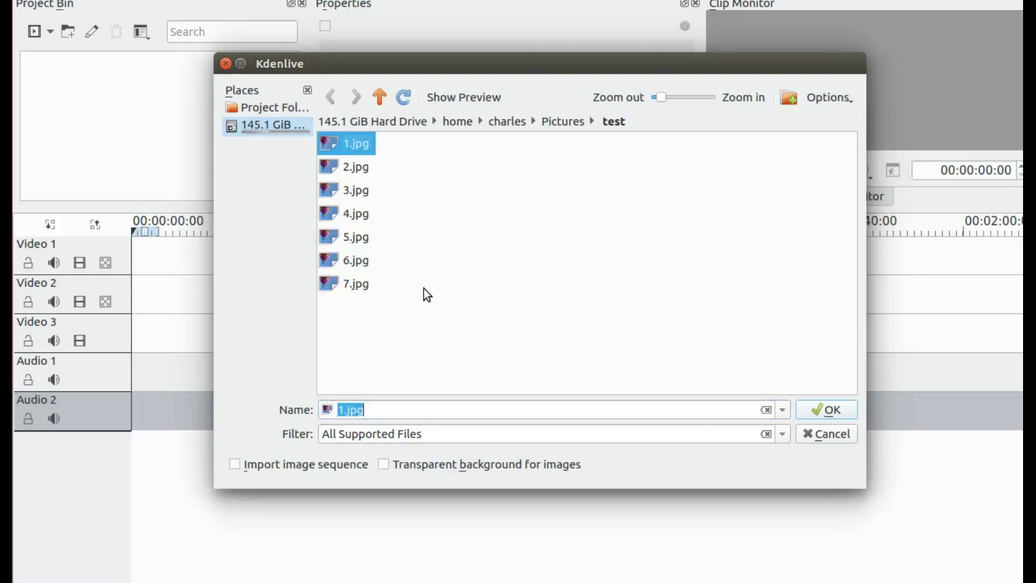
left_click(234, 465)
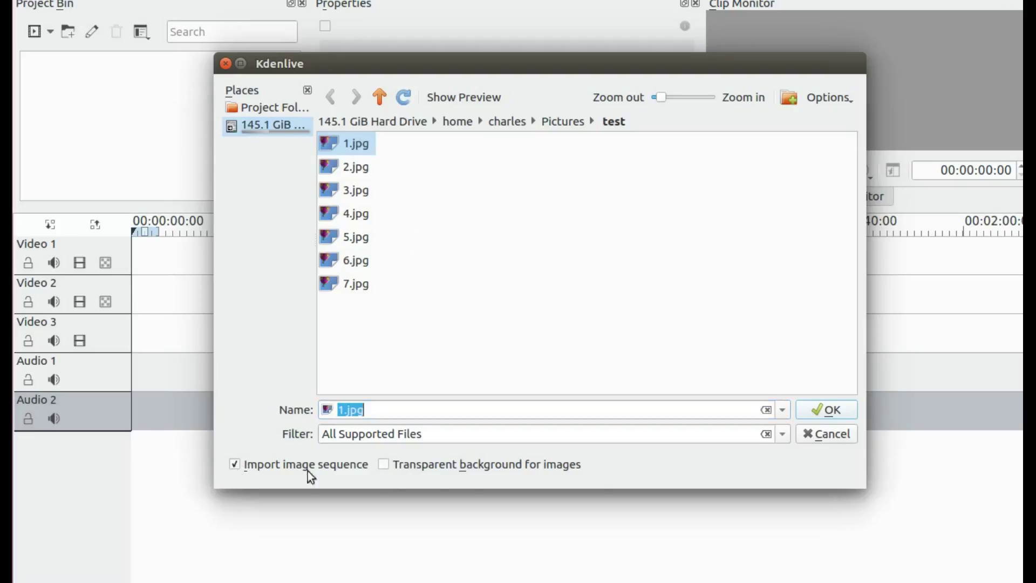
left_click(833, 411)
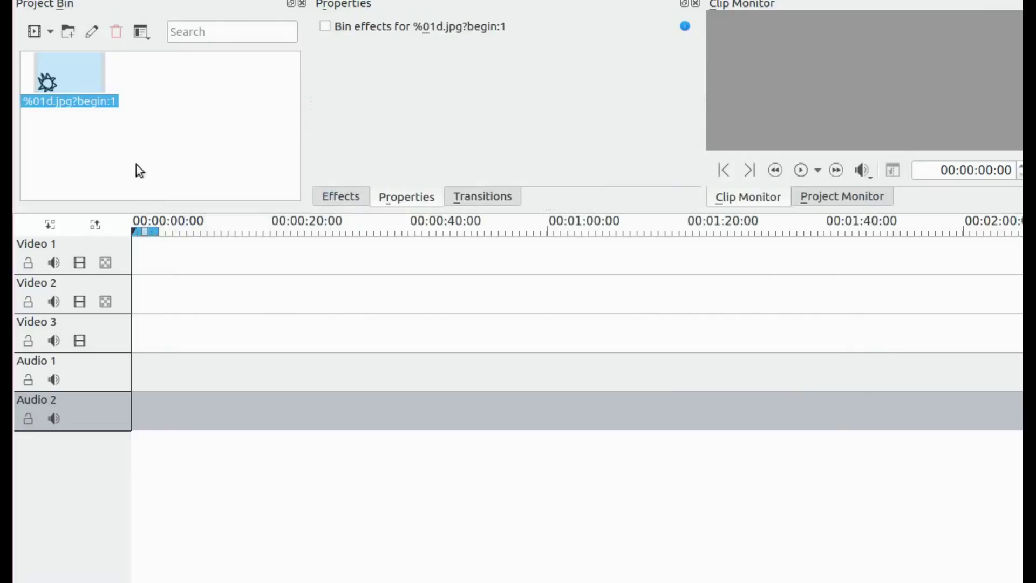
Step: Place the sun sequence clip on Video 2 and preview it once from its start
mouse_move(89, 70)
left_mouse_down()
mouse_move(171, 238)
mouse_move(208, 287)
mouse_move(197, 311)
left_mouse_up()
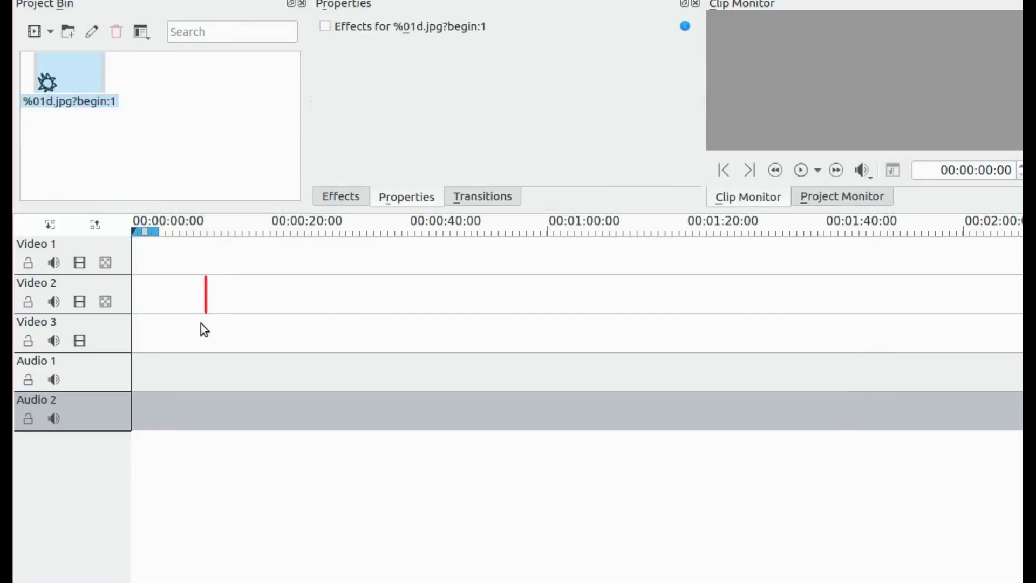
left_click(201, 323)
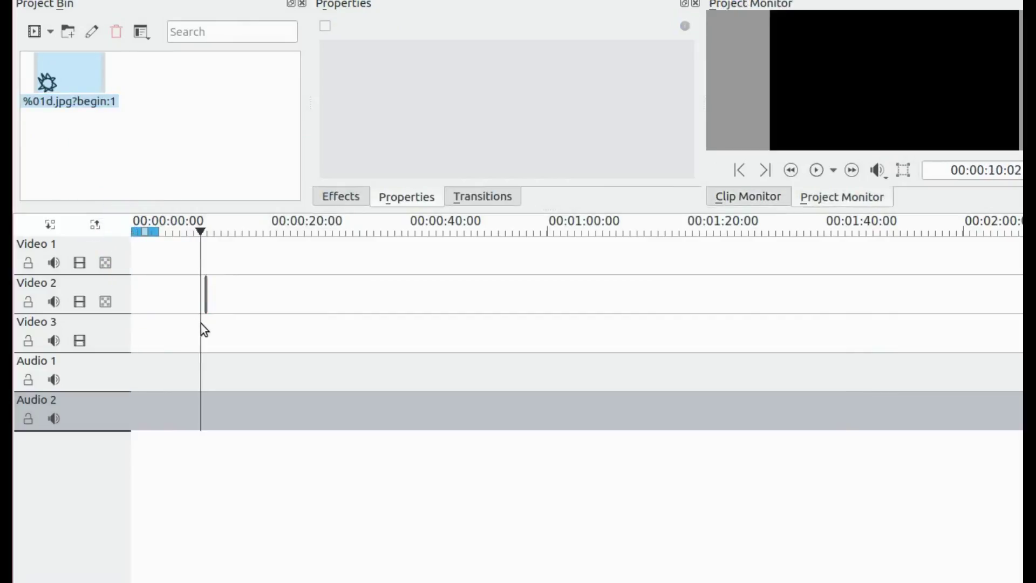
left_click(817, 173)
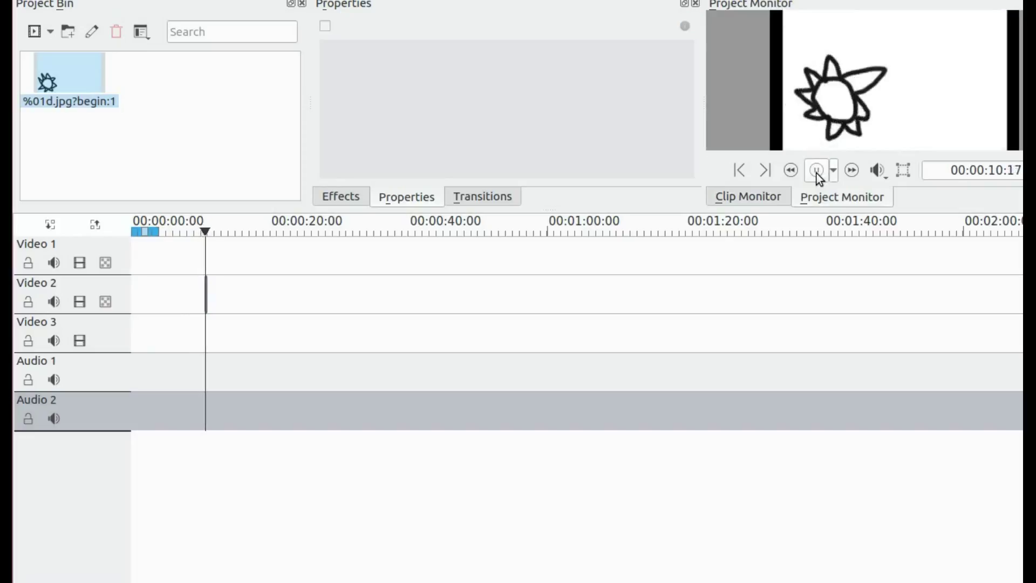
left_click(817, 174)
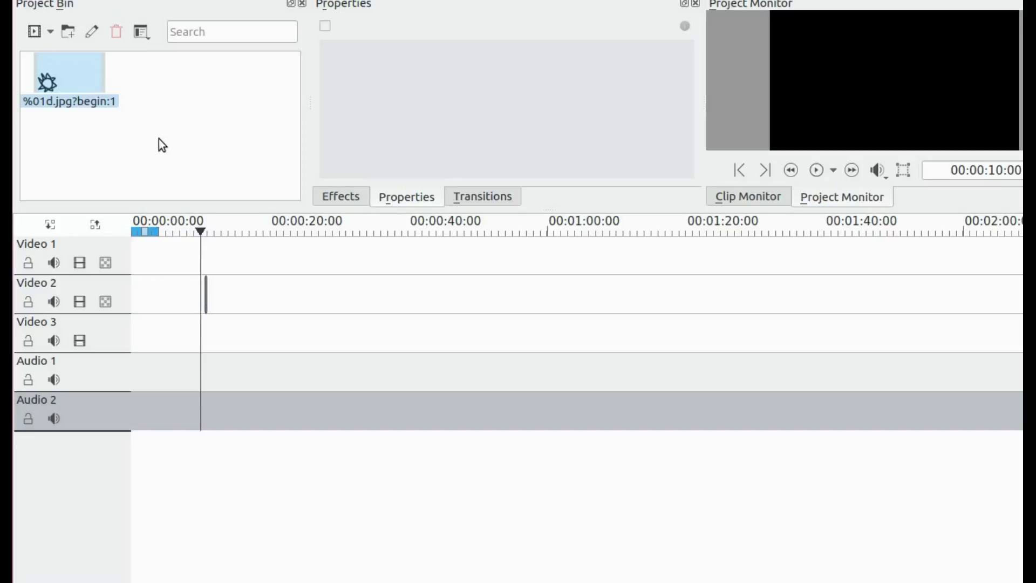
Step: Set the bin sequence clip's frame duration to 0:00:00:11, then target the old Video 2 clip
right_click(89, 74)
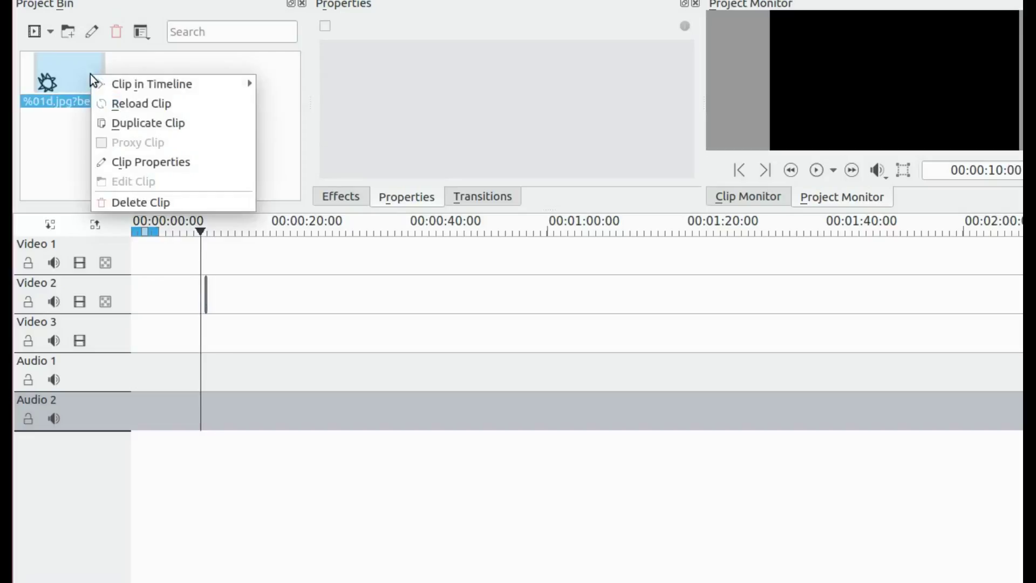
left_click(137, 161)
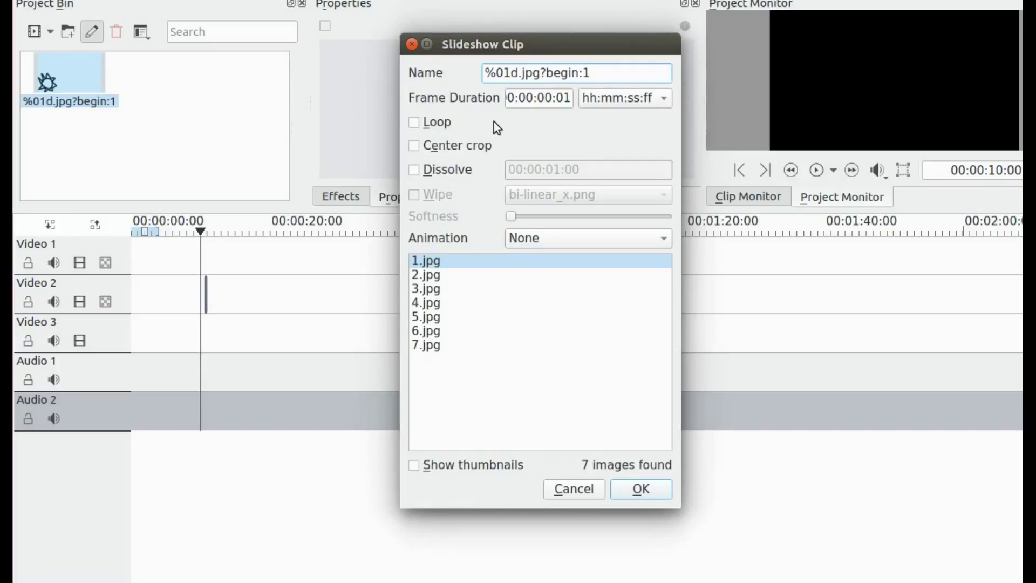
left_click(555, 98)
type("1")
left_click(637, 493)
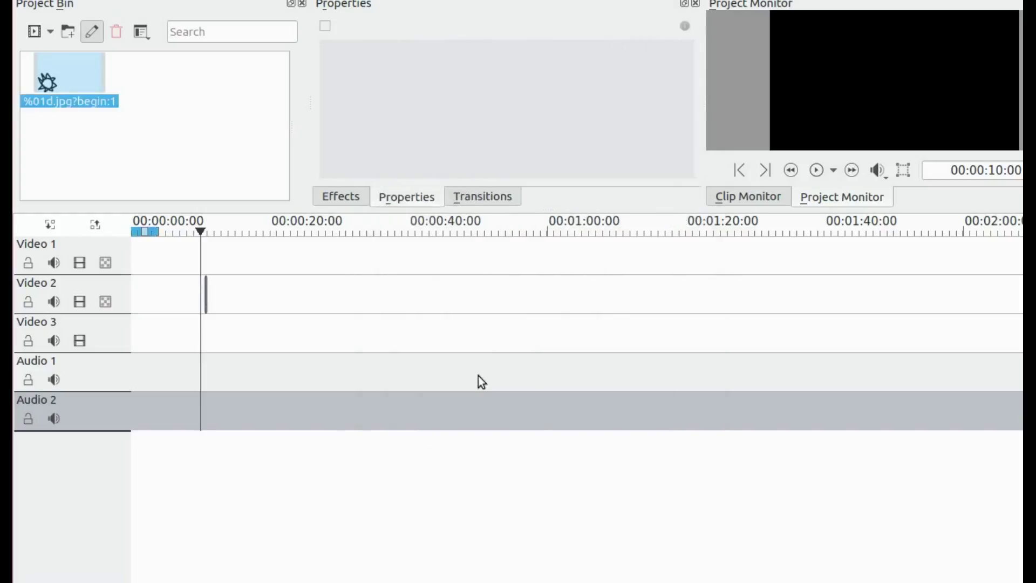
right_click(206, 289)
Step: Replace the outdated Video 2 clip with the re-timed sequence and play it from the start
left_click(245, 319)
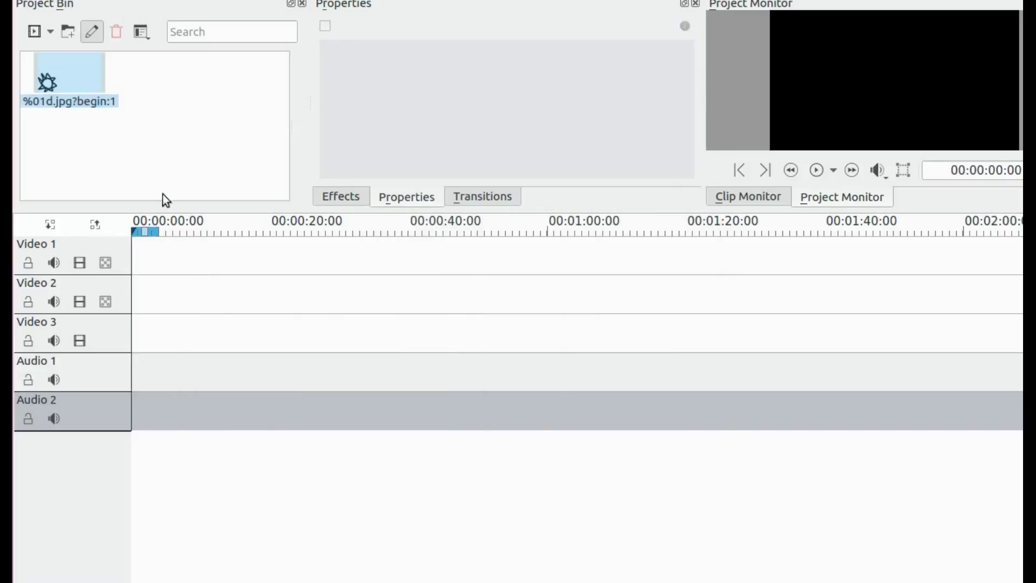
left_click_drag(72, 80, 204, 303)
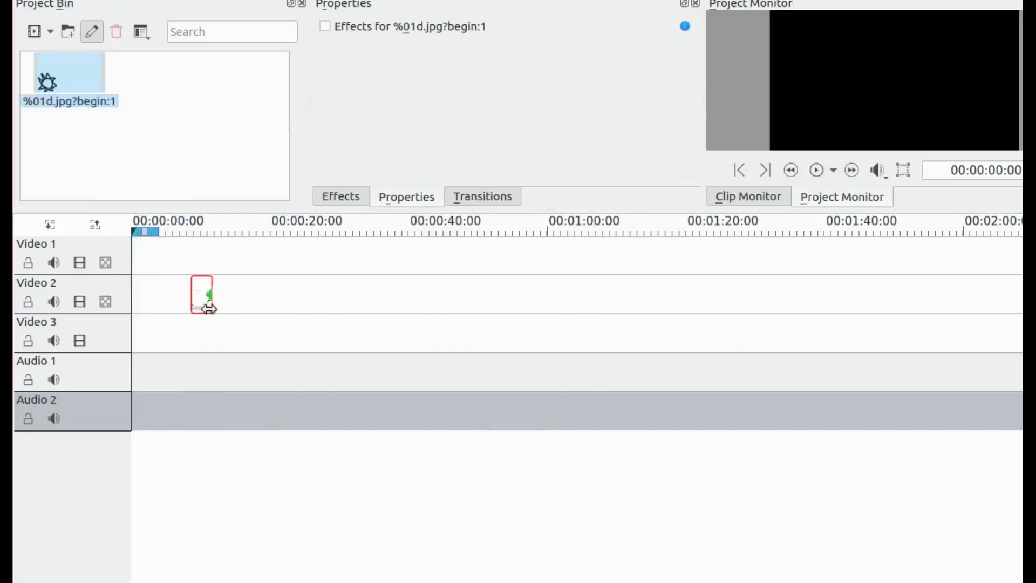
left_click(190, 332)
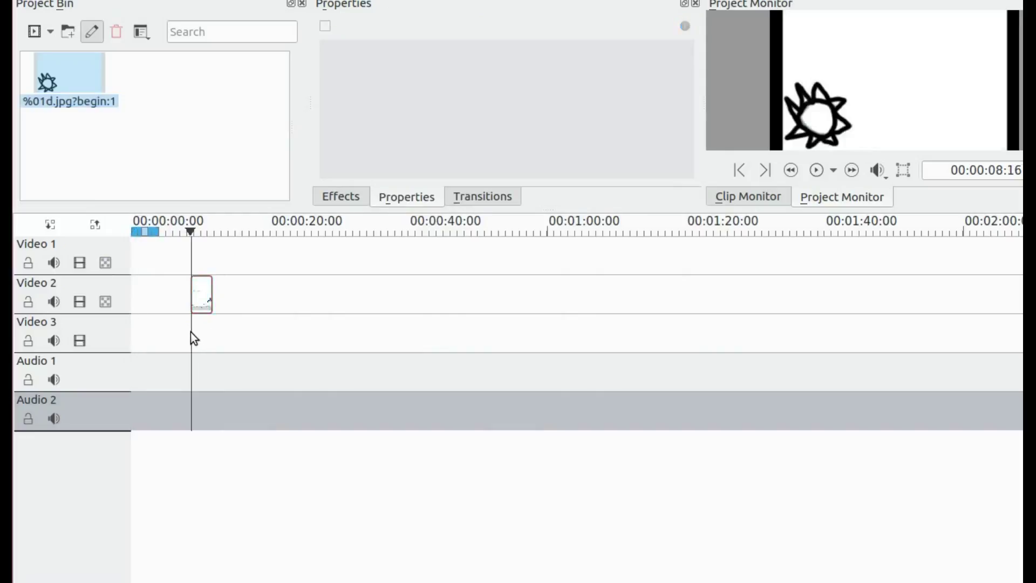
left_click(816, 171)
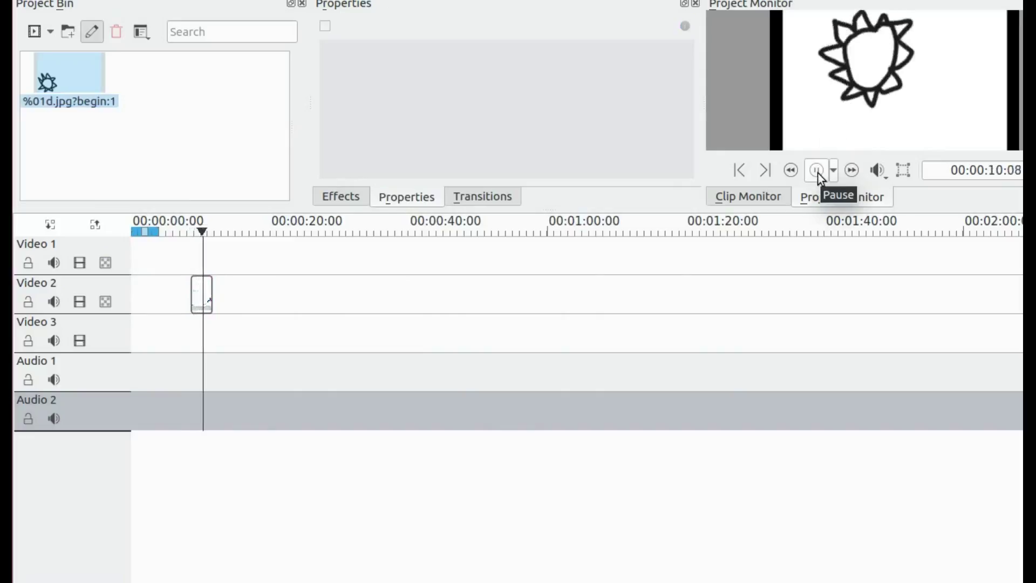
left_click(818, 173)
left_click(85, 80)
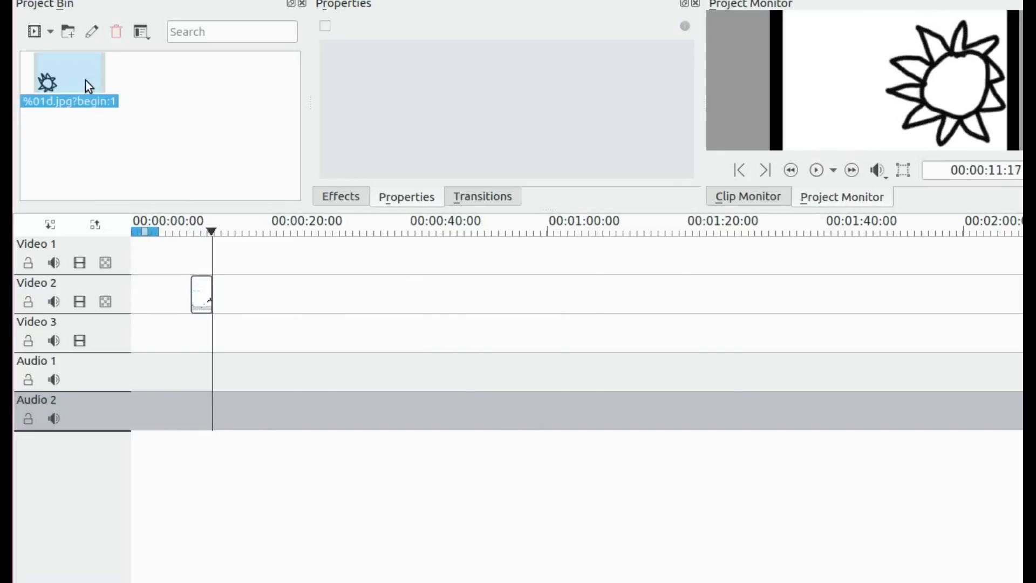
Step: Change the bin sequence clip's frame duration to 0:00:01:11 in Clip Properties
right_click(85, 80)
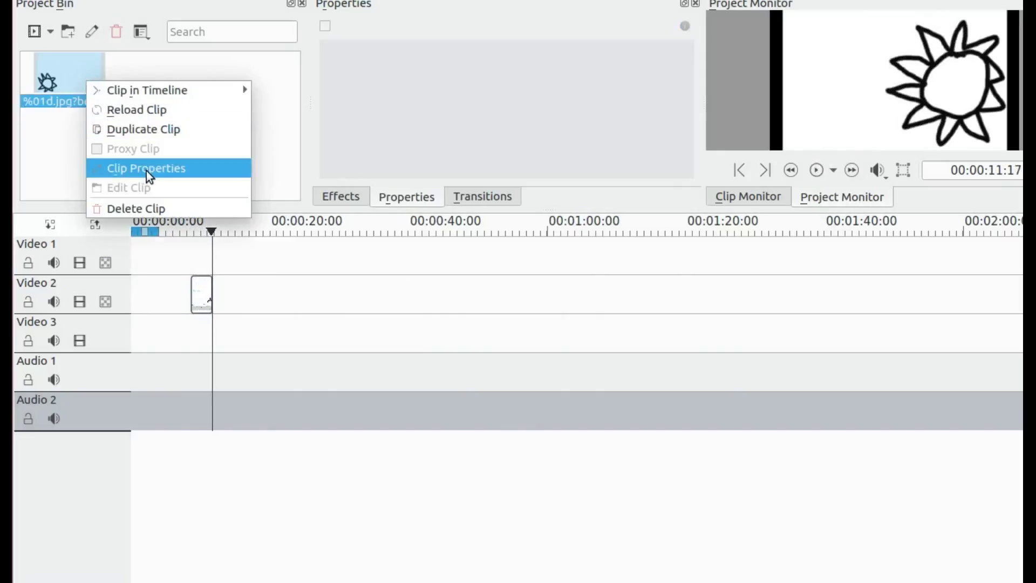
left_click(146, 168)
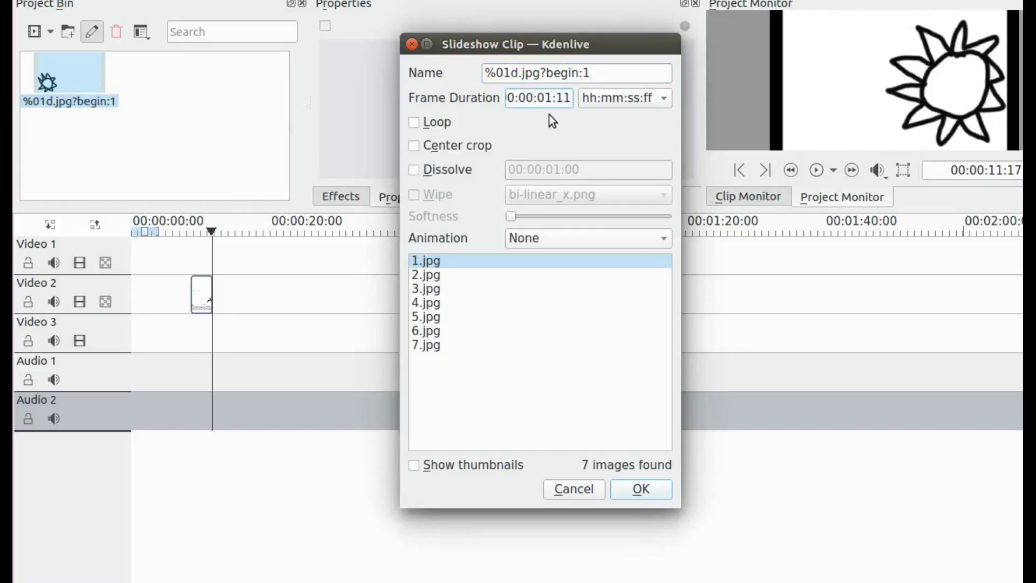
left_click(643, 491)
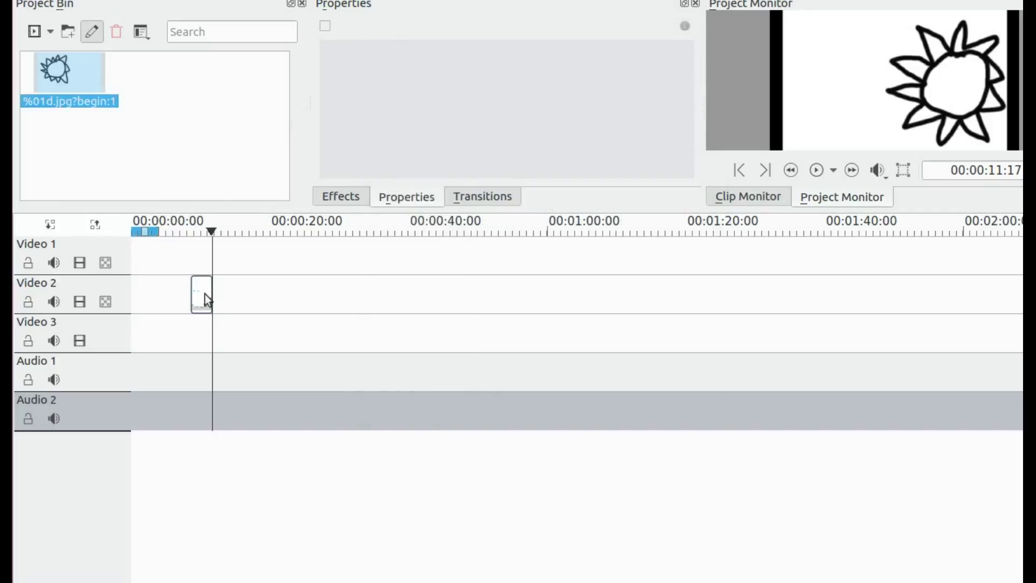
Step: Swap the old Video 2 clip for the longer sequence clip and play it back
right_click(205, 293)
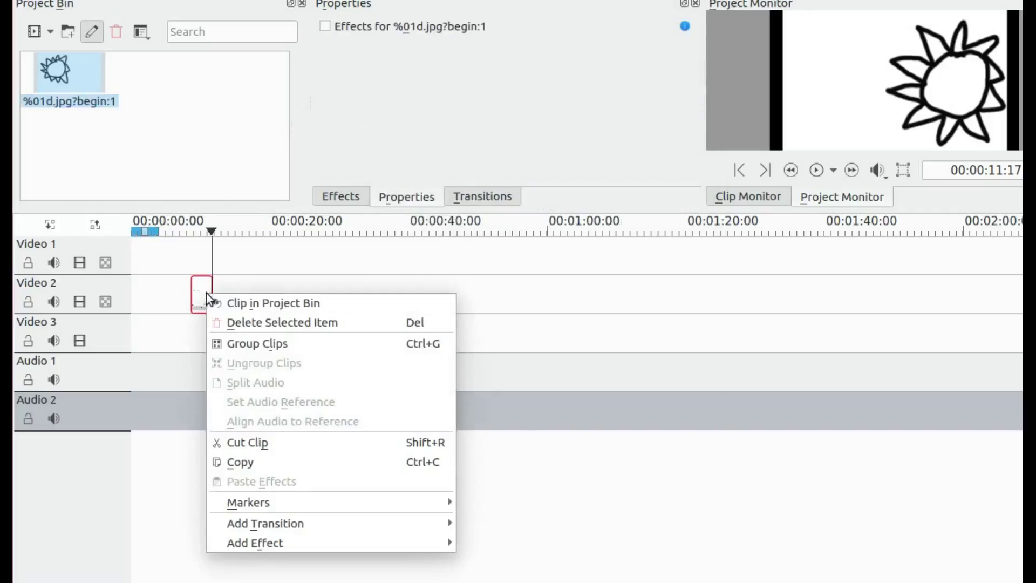
left_click(244, 325)
left_click_drag(66, 67, 188, 308)
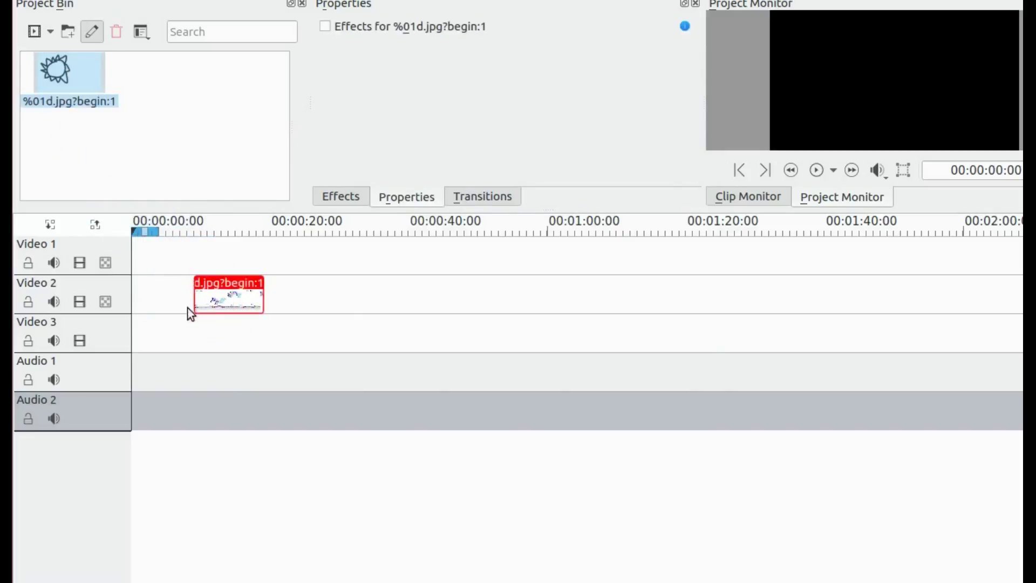
left_click(192, 329)
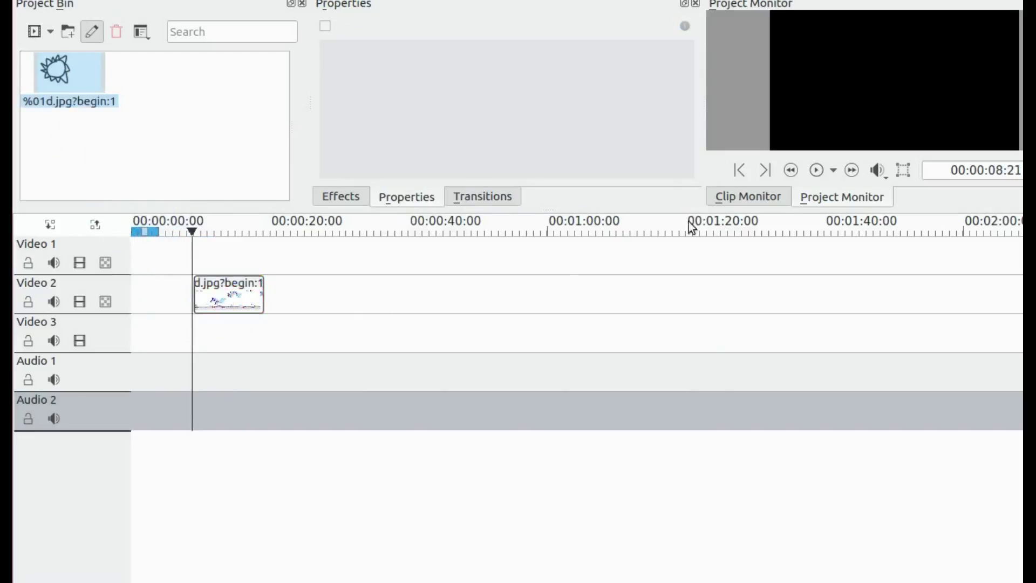
left_click(818, 172)
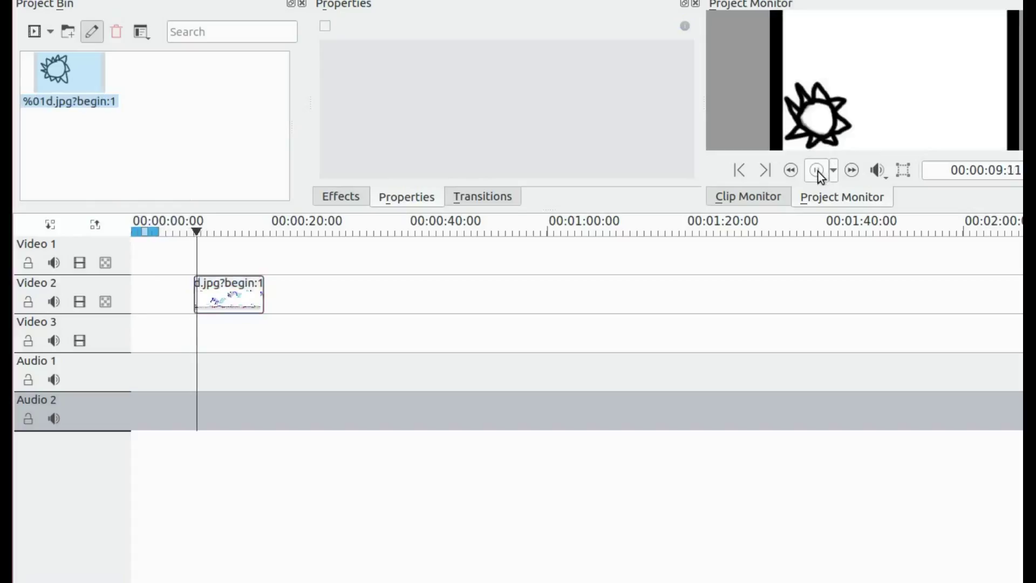